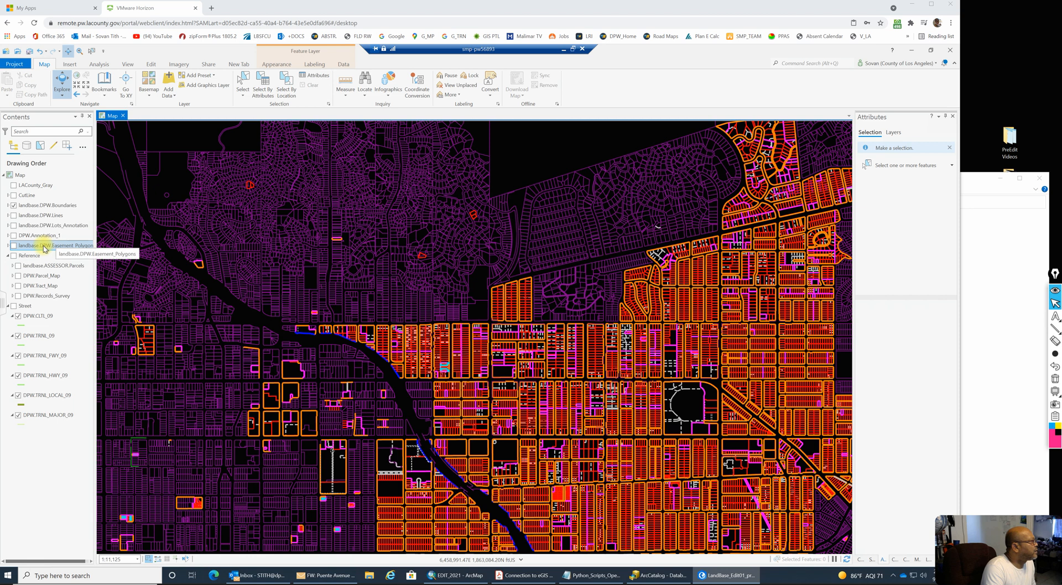
# Step: Copy the four layers from landbase.DPW.Boundaries through DPW.Annotation_1 and paste the duplicates into the map
pyautogui.click(46, 247)
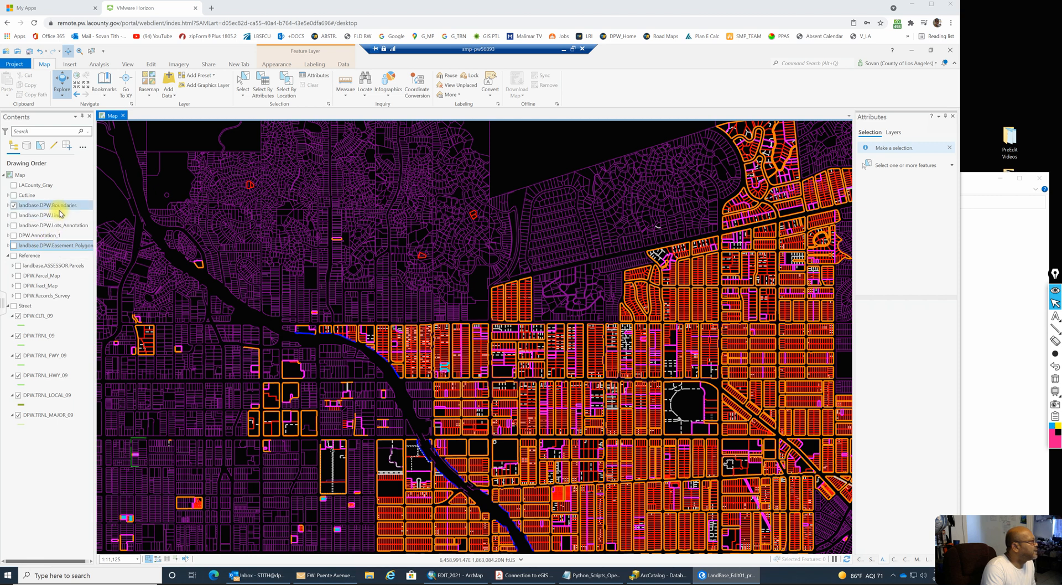
pyautogui.click(44, 236)
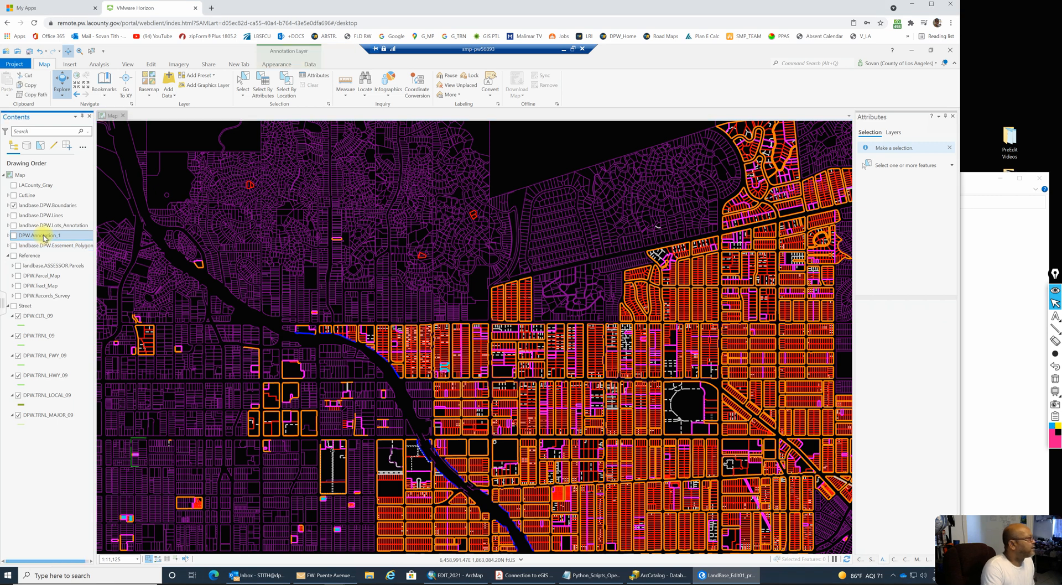
pyautogui.keyDown('shift'); pyautogui.click(49, 209); pyautogui.keyUp('shift')
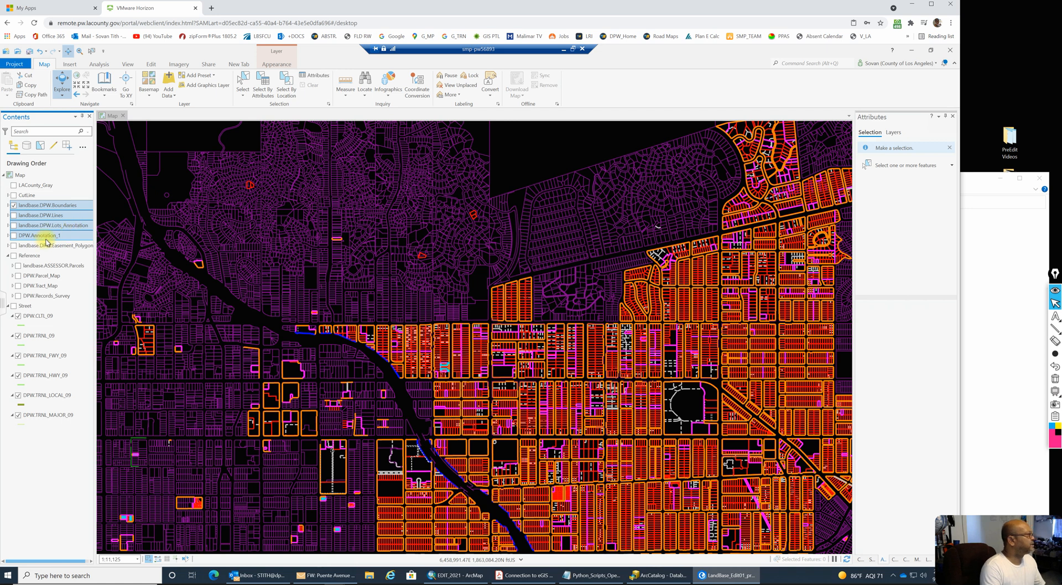
pyautogui.rightClick(47, 207)
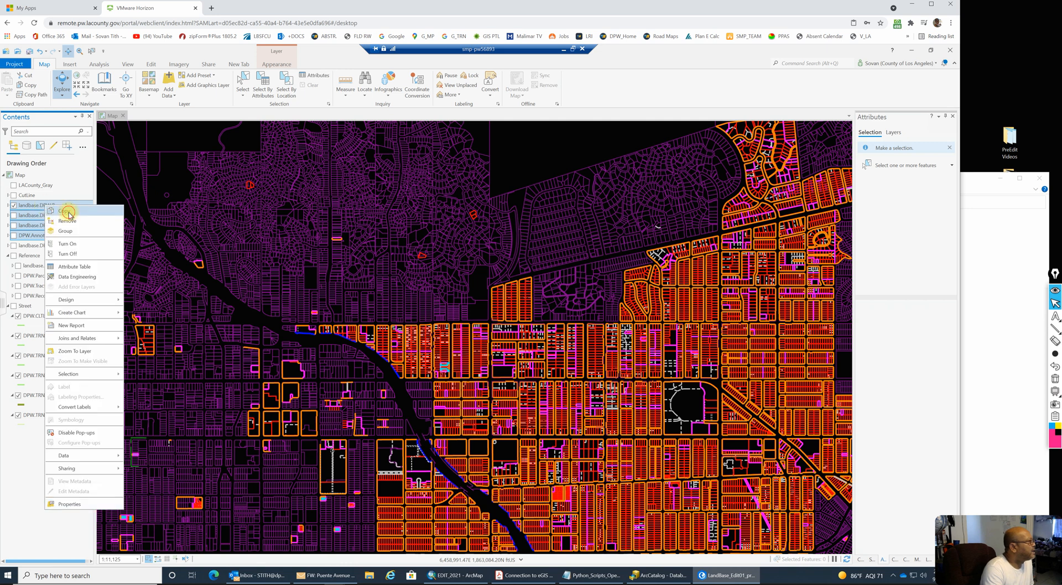
pyautogui.click(66, 212)
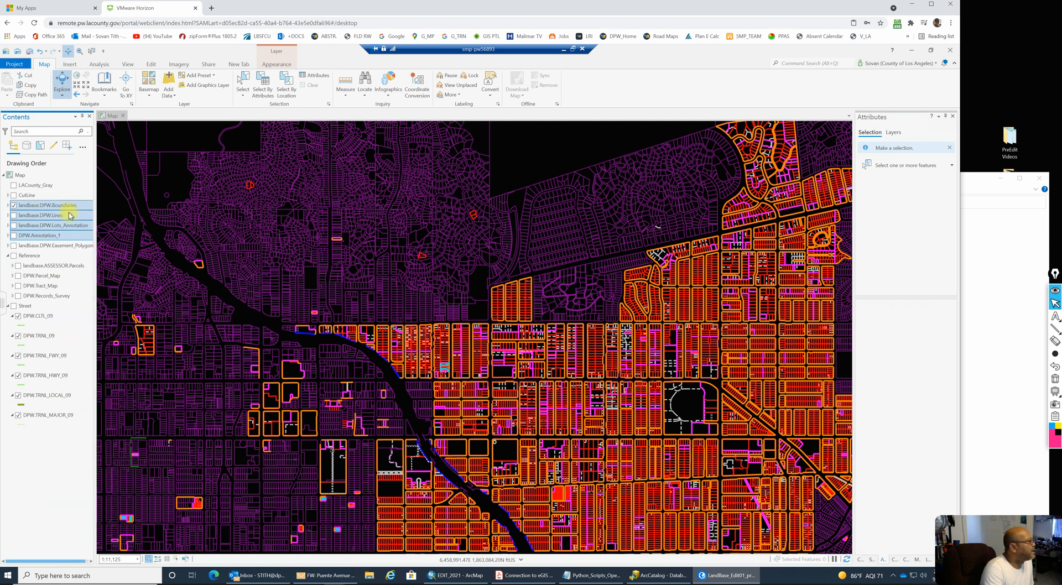
pyautogui.click(19, 176)
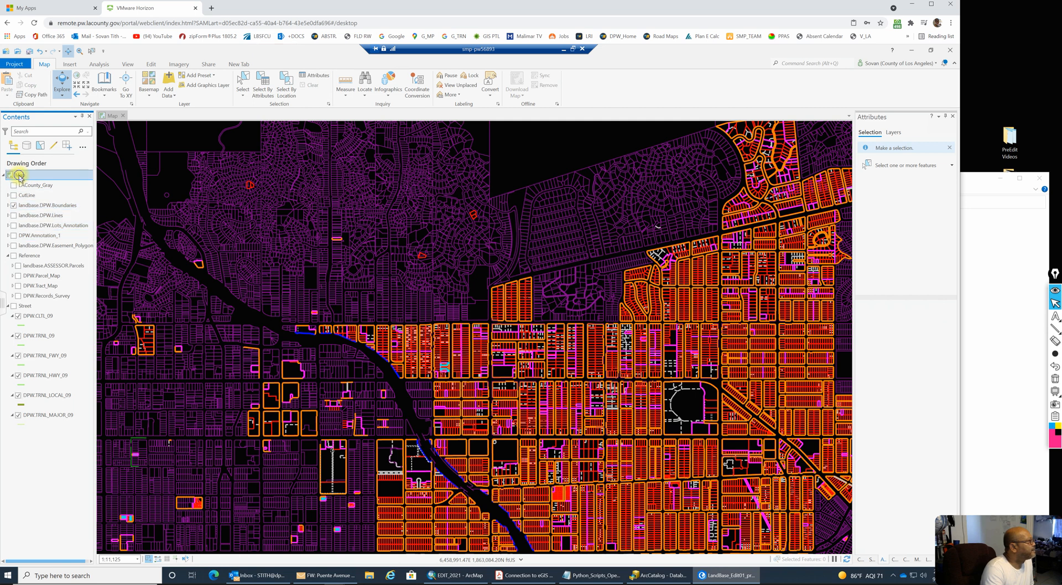
pyautogui.rightClick(20, 177)
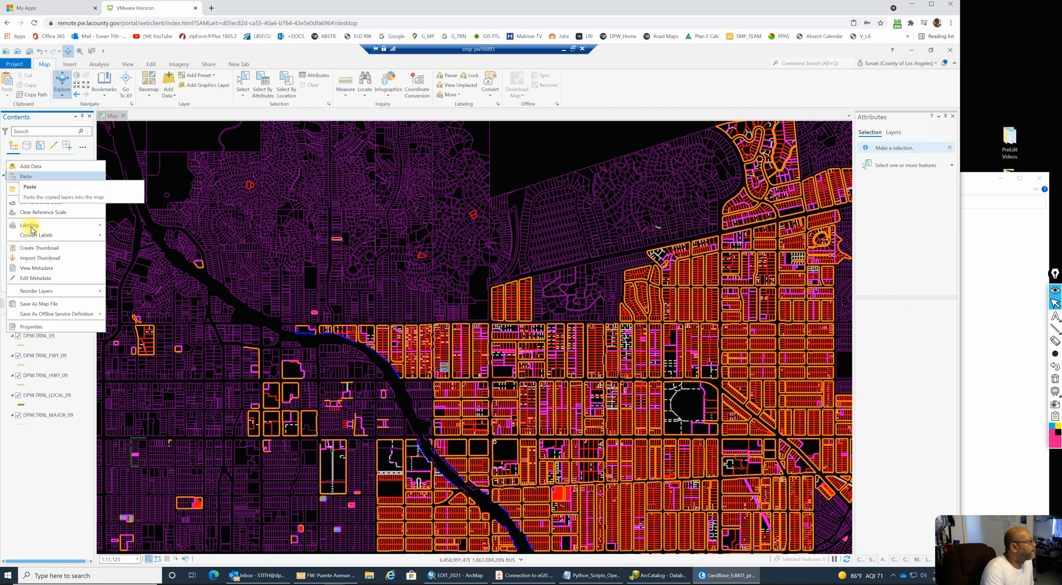
pyautogui.click(27, 178)
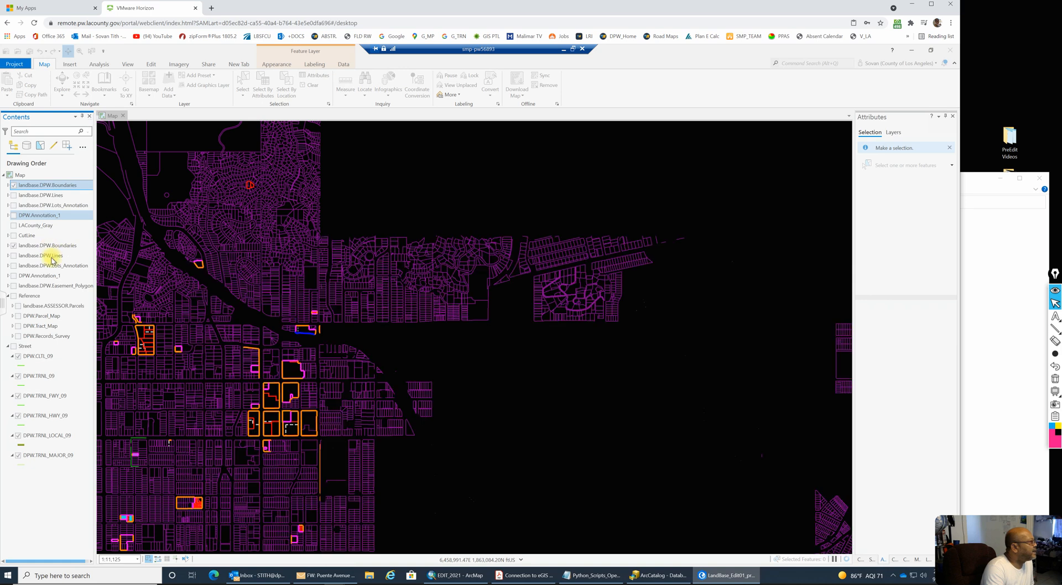
# Step: Group the lower set of Boundaries, Lines, Lots_Annotation and DPW.Annotation_1 layers into a new group layer
pyautogui.click(47, 275)
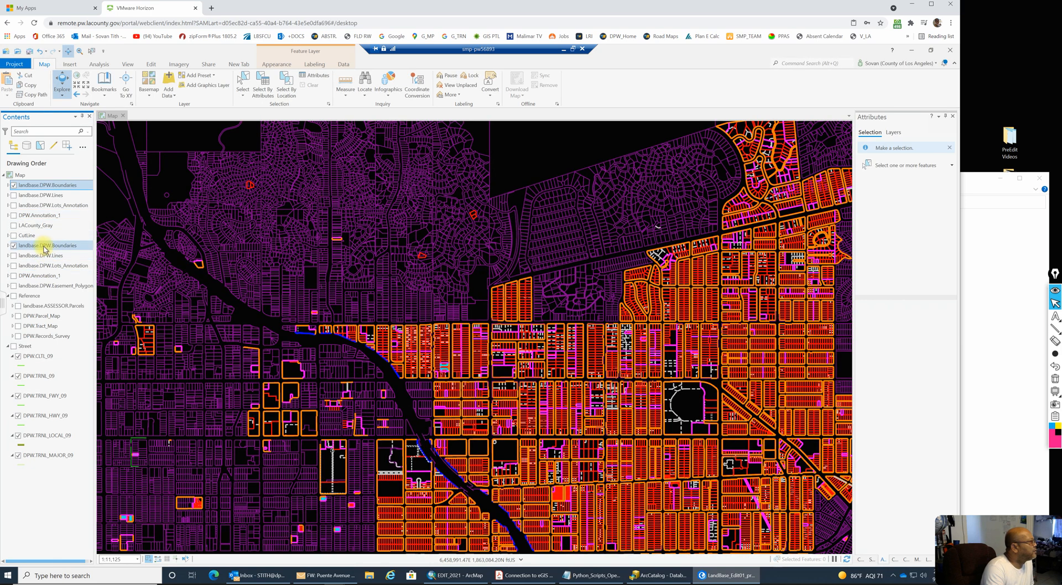
pyautogui.click(44, 256)
pyautogui.click(43, 276)
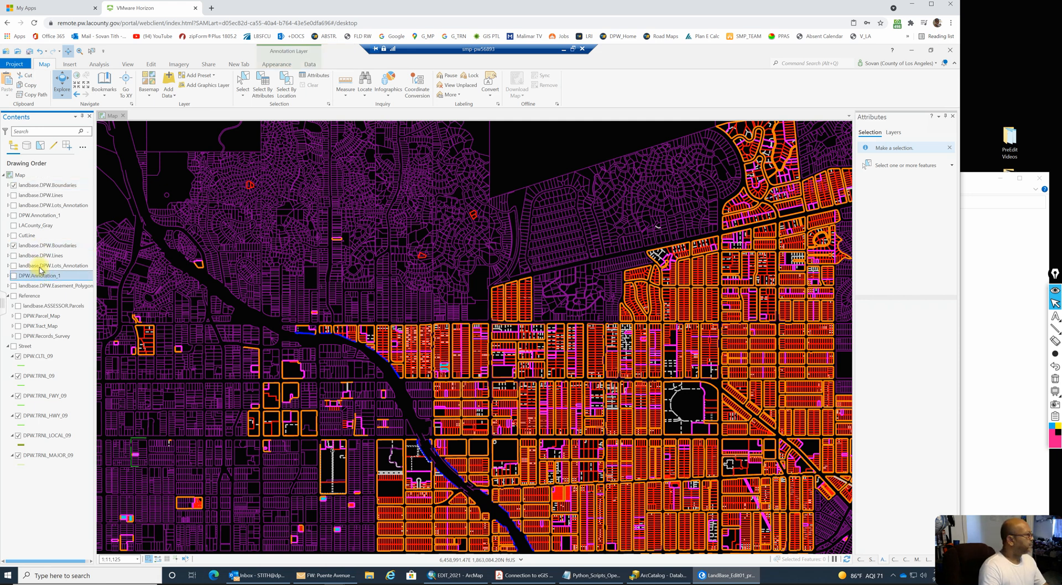
pyautogui.keyDown('shift'); pyautogui.click(35, 246); pyautogui.keyUp('shift')
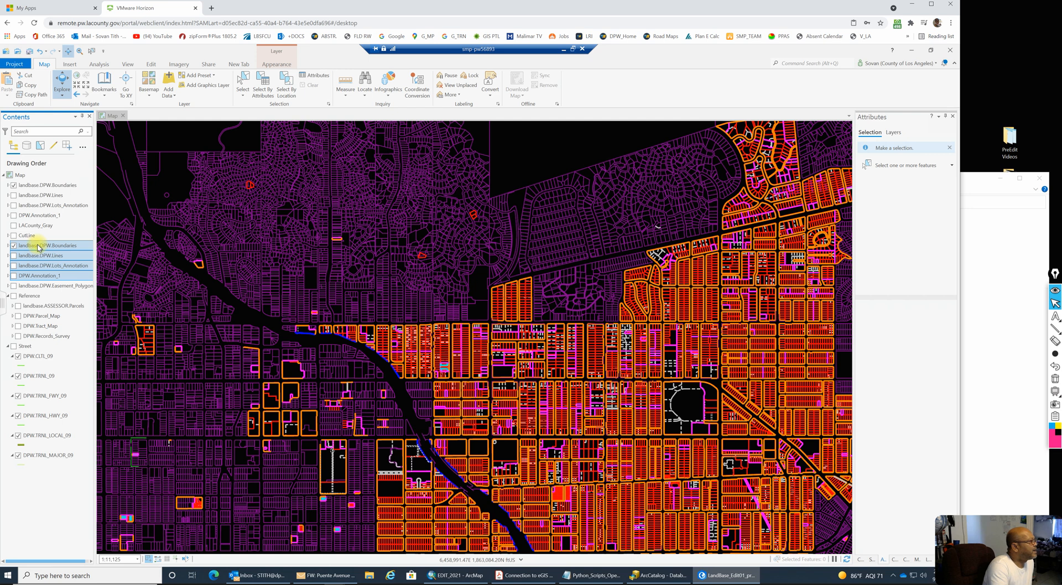
pyautogui.rightClick(38, 247)
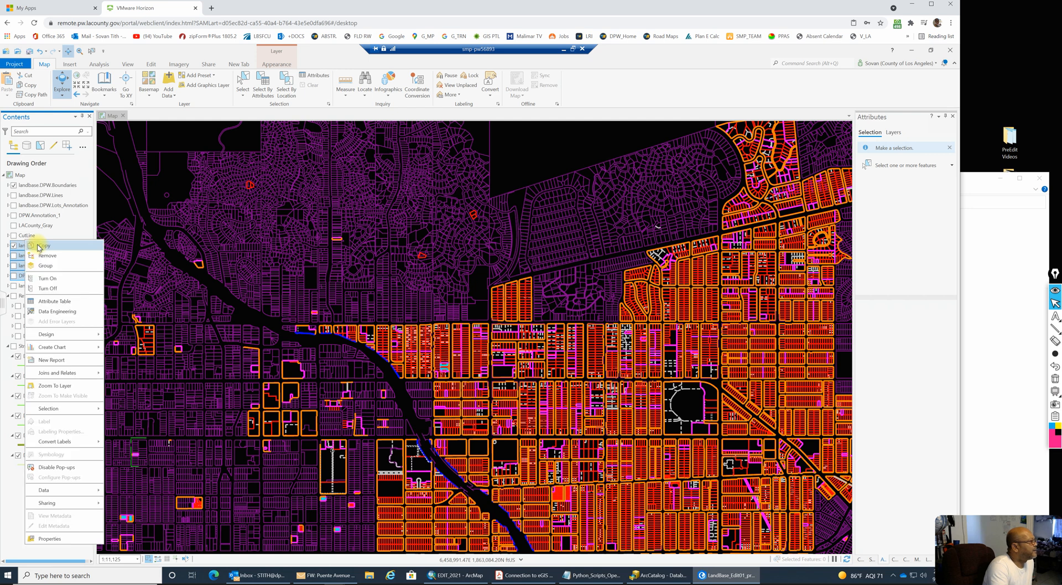
pyautogui.click(46, 267)
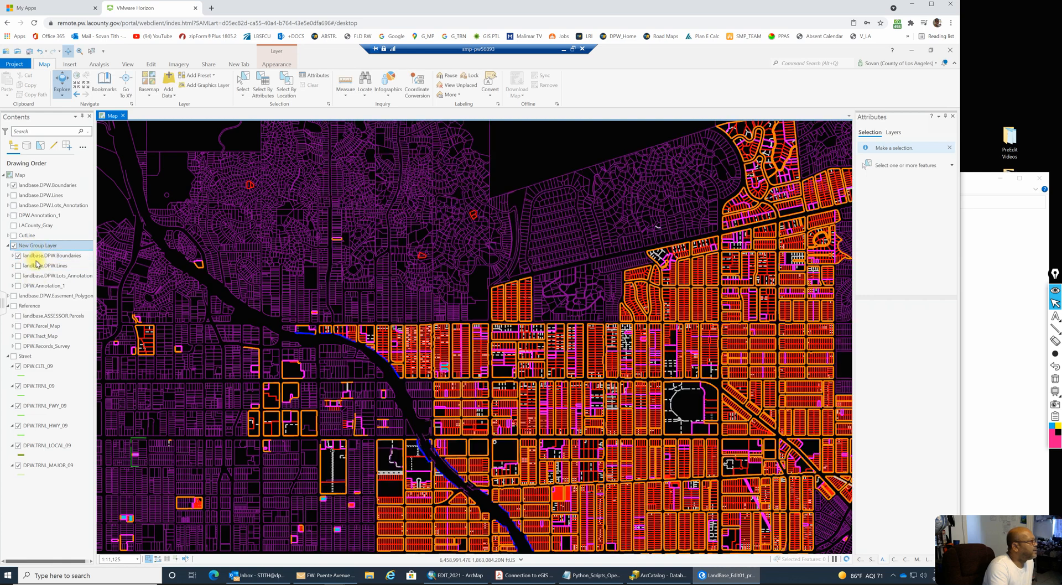
# Step: Rename the new group layer as Historical in its layer properties
pyautogui.rightClick(33, 249)
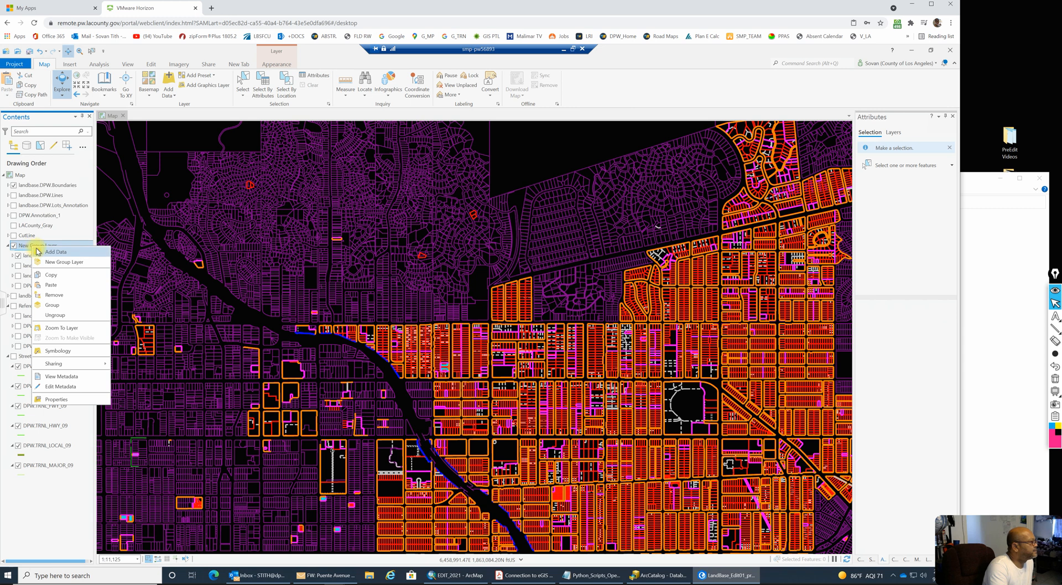
pyautogui.click(55, 400)
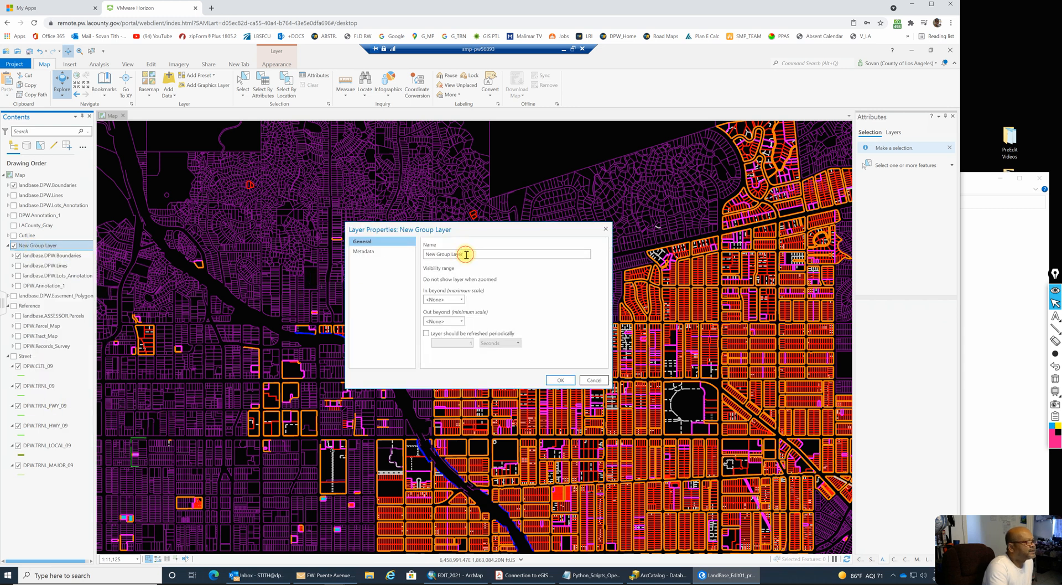
pyautogui.moveTo(466, 255); pyautogui.dragTo(412, 255)
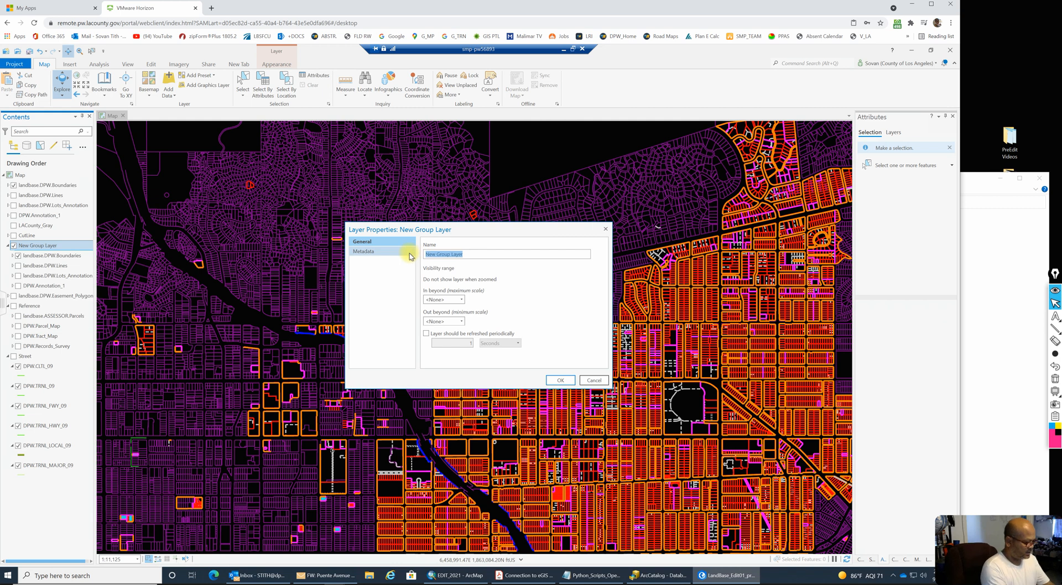
pyautogui.write('His')
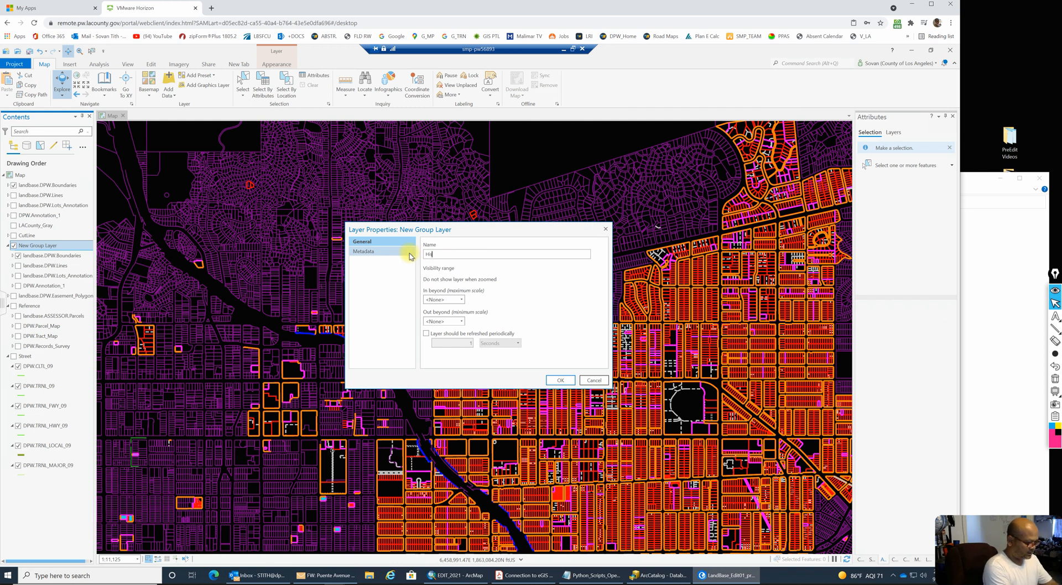
pyautogui.write('o')
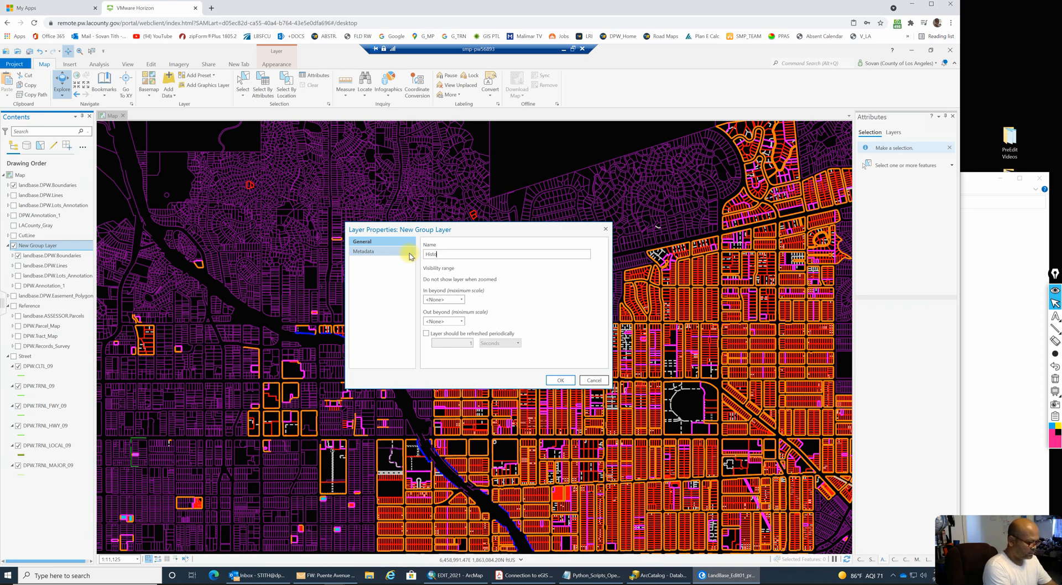
pyautogui.write('rtorical')
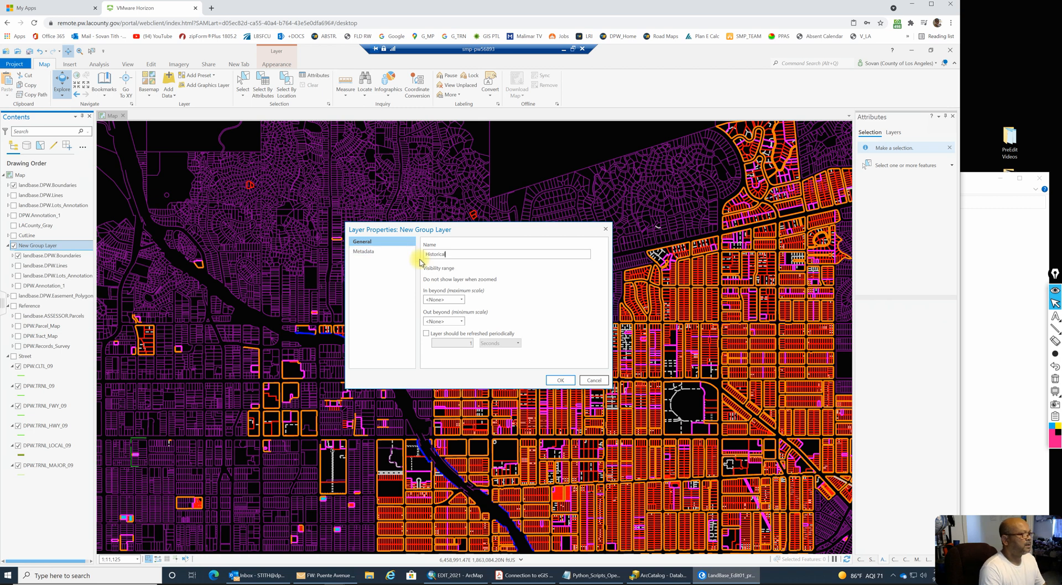
pyautogui.click(560, 380)
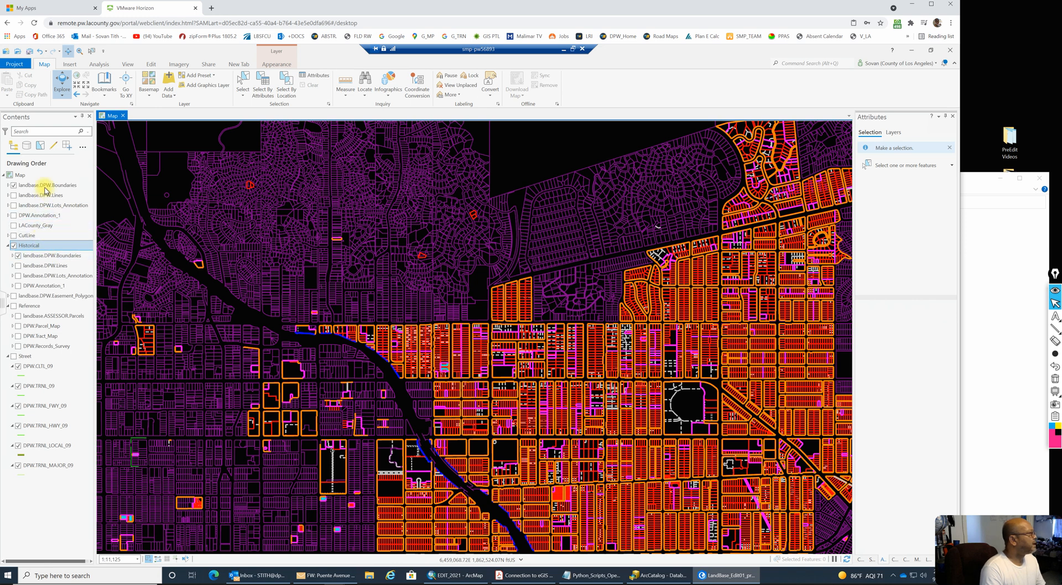
# Step: Move the CutLine and LACounty_Gray layers above the pasted landbase layers, with LACounty_Gray first in the drawing order
pyautogui.click(21, 236)
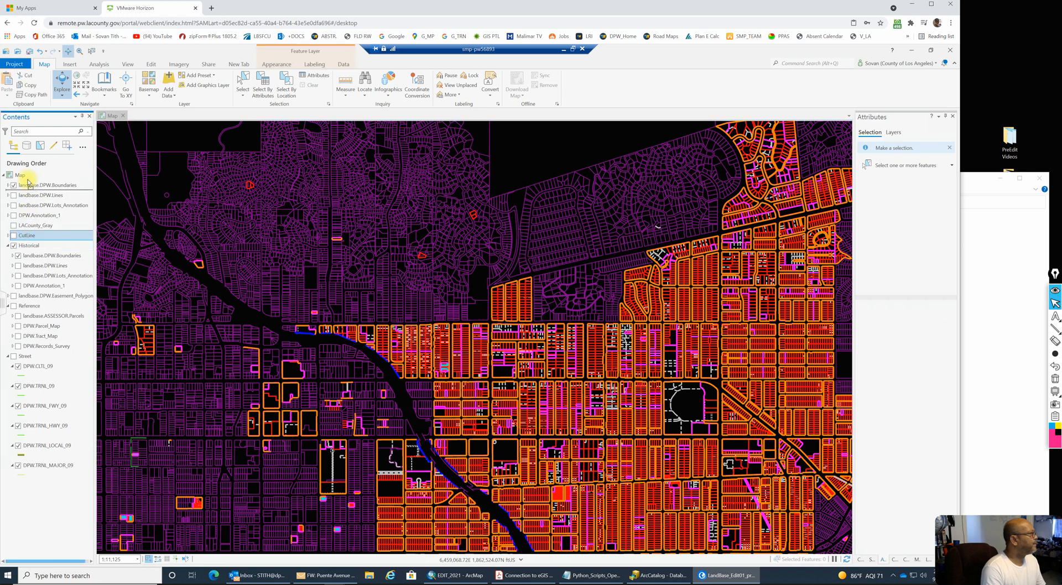
pyautogui.moveTo(29, 188); pyautogui.dragTo(35, 183)
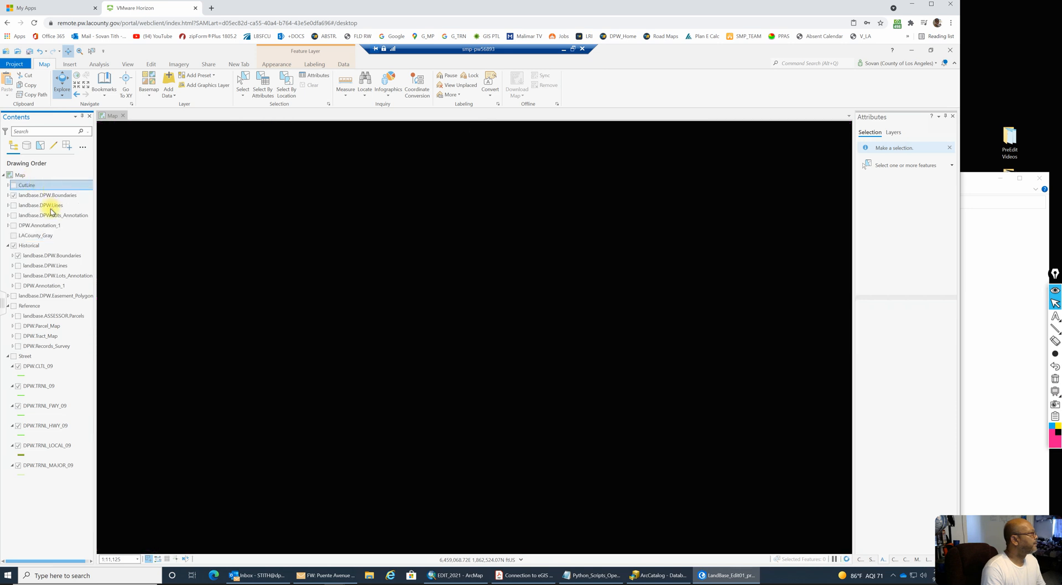
pyautogui.click(27, 237)
pyautogui.moveTo(33, 203); pyautogui.dragTo(33, 180)
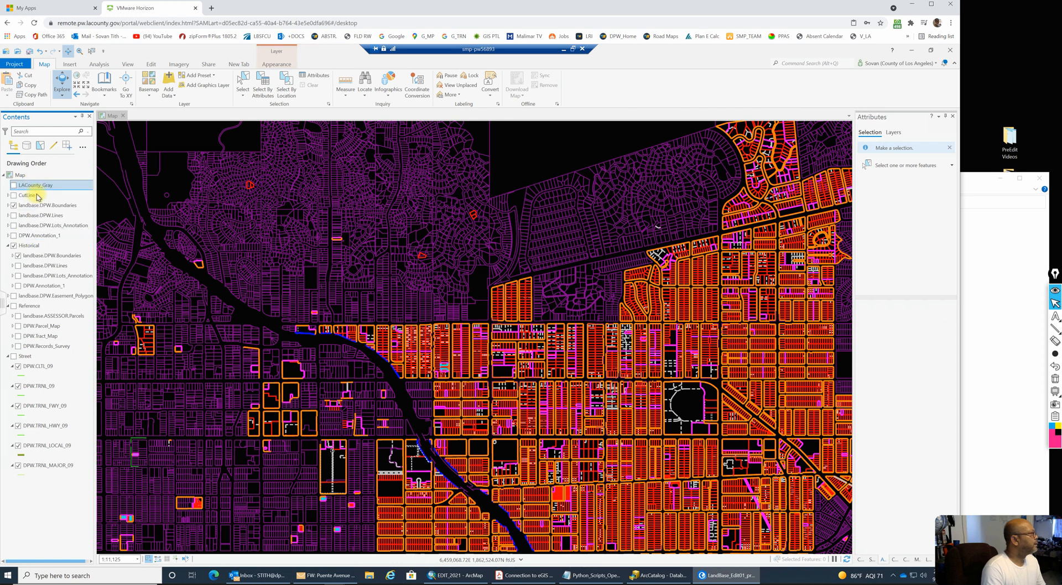
# Step: Group the ungrouped landbase.DPW.Boundaries, Lines, Lots_Annotation and DPW.Annotation_1 layers into a second group layer
pyautogui.click(30, 207)
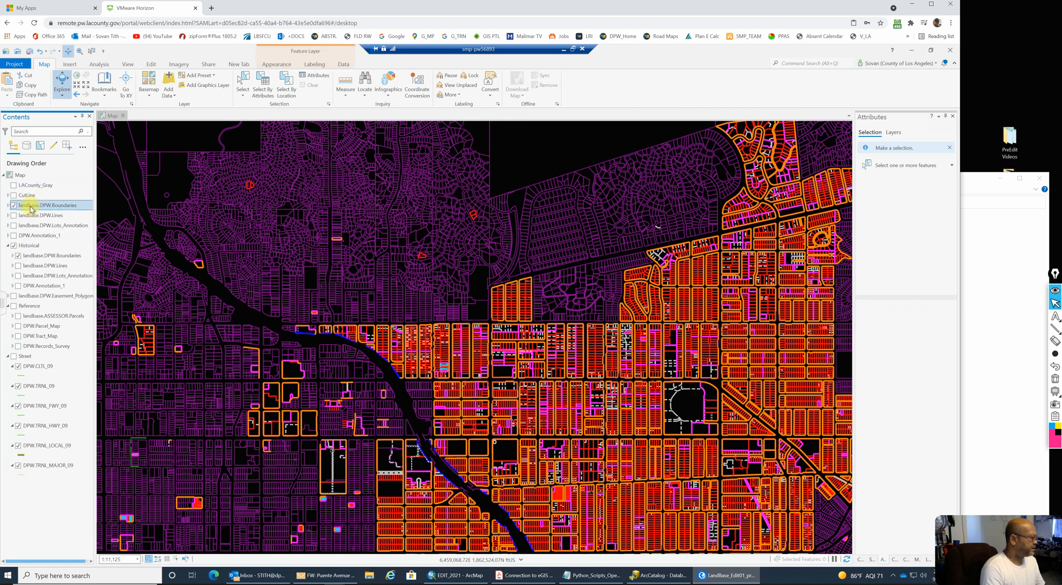
pyautogui.keyDown('shift'); pyautogui.click(41, 235); pyautogui.keyUp('shift')
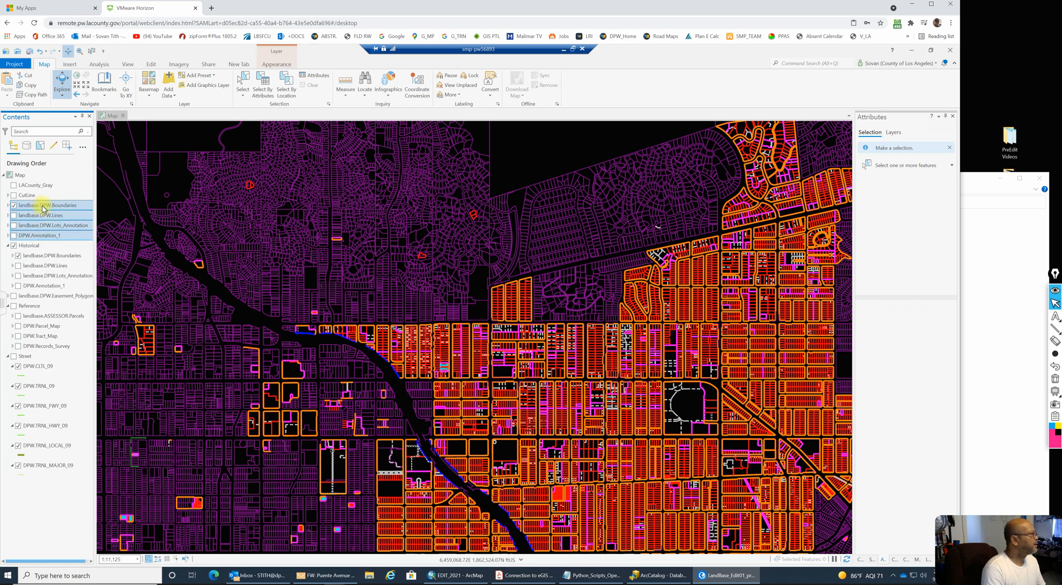
pyautogui.rightClick(43, 209)
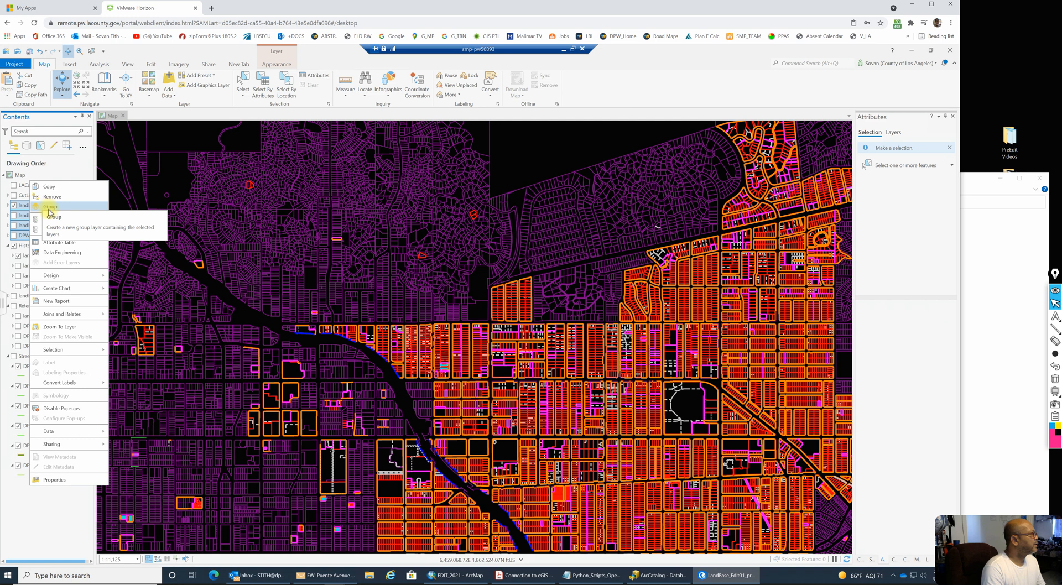
pyautogui.click(49, 209)
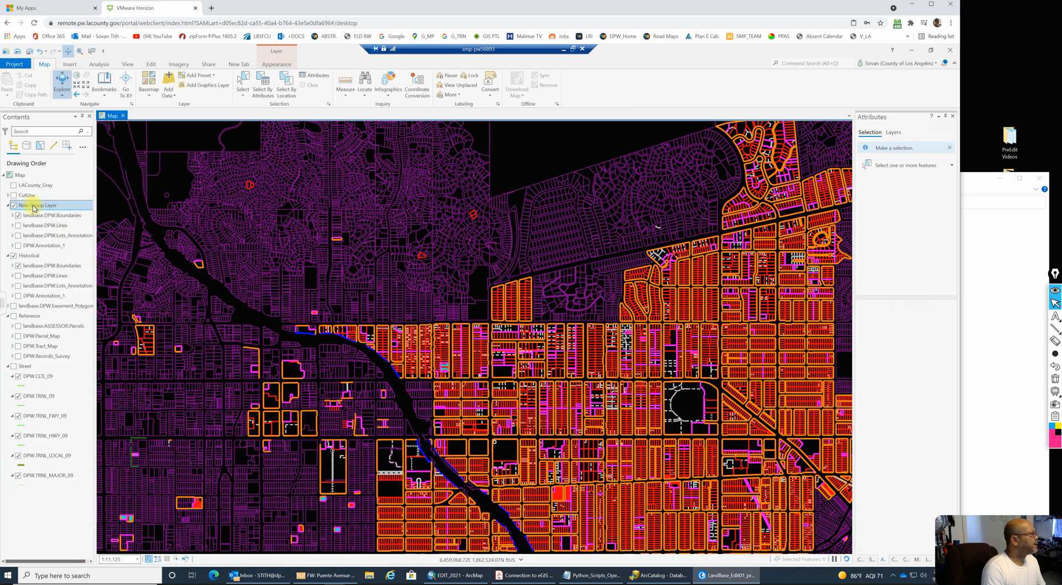
# Step: Rename the second group layer as Lanbase_Active and turn off the visibility of the Historical group
pyautogui.rightClick(34, 208)
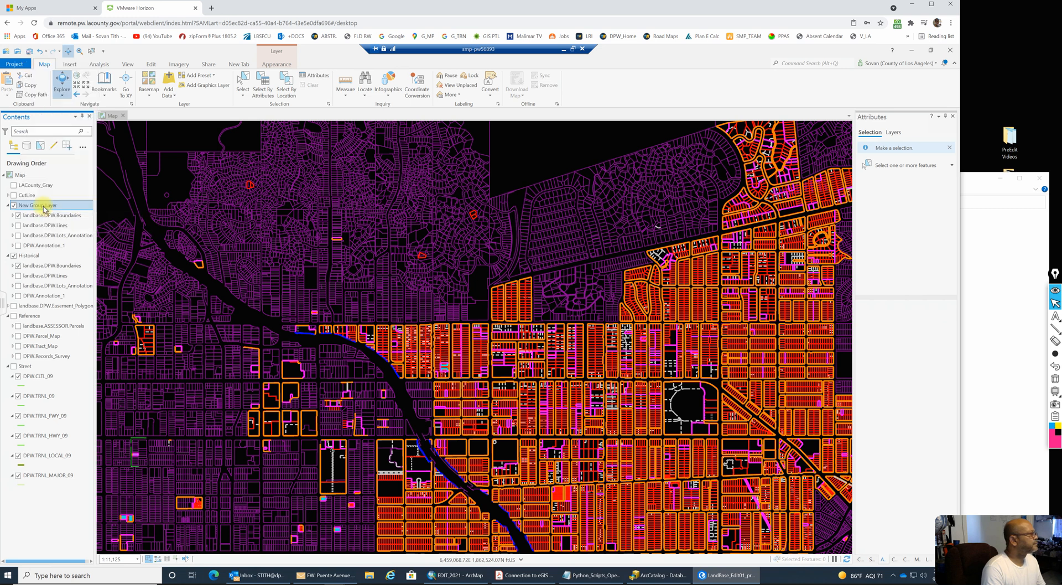
pyautogui.click(44, 208)
pyautogui.moveTo(469, 254); pyautogui.dragTo(416, 255)
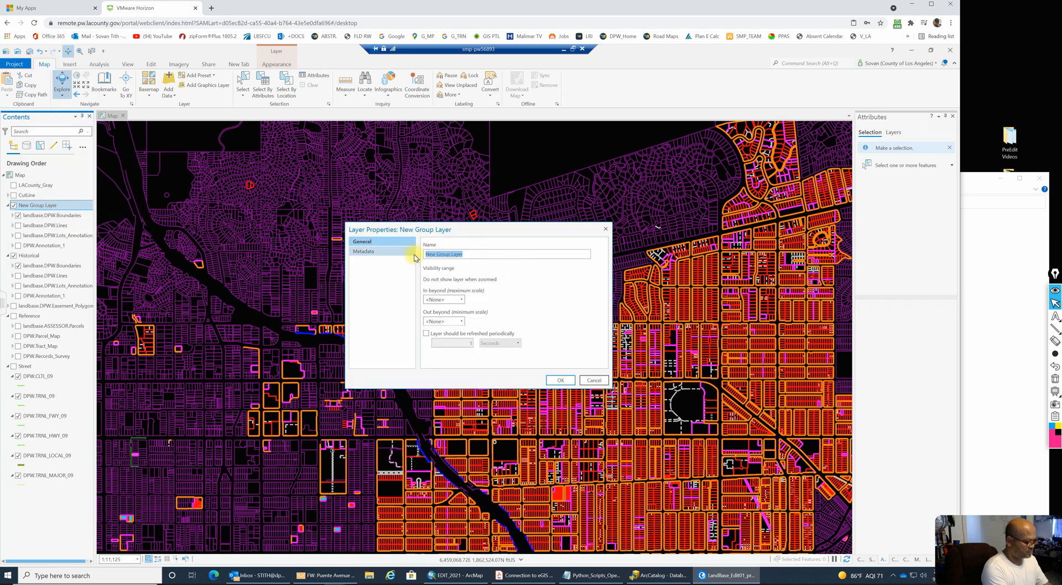
pyautogui.write('Lanbase_Active')
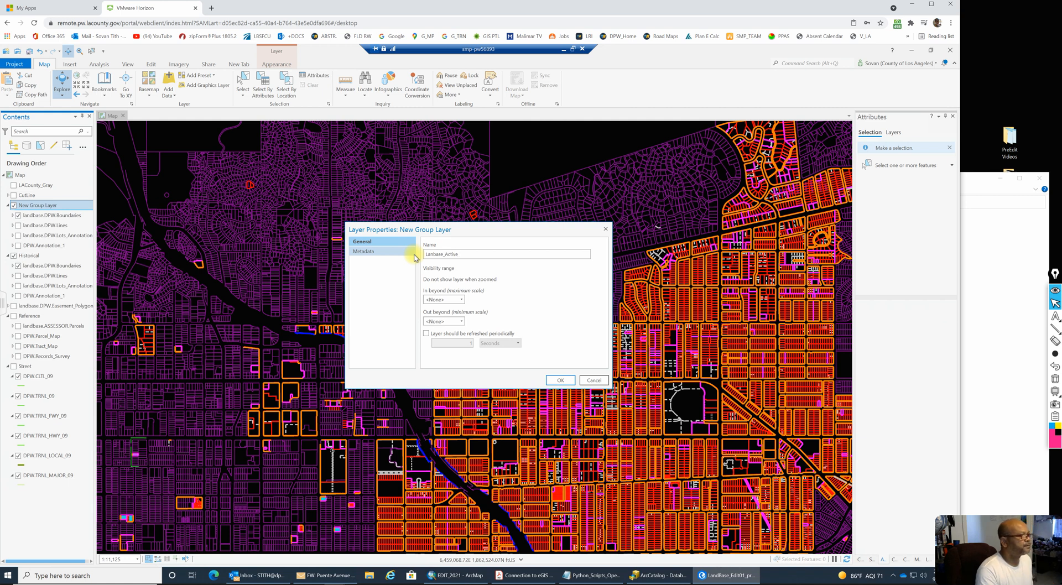
pyautogui.click(560, 381)
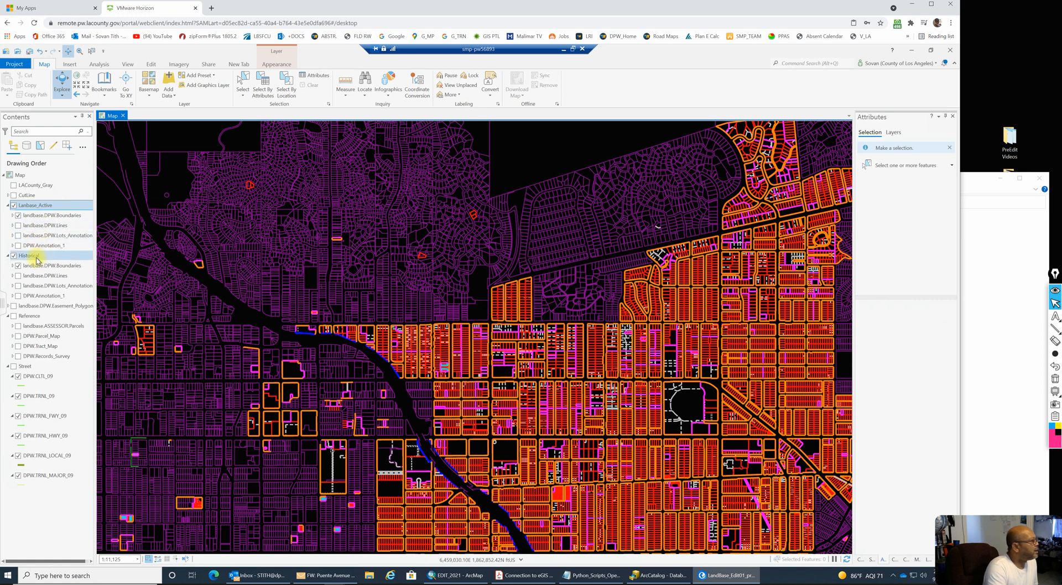
pyautogui.click(13, 256)
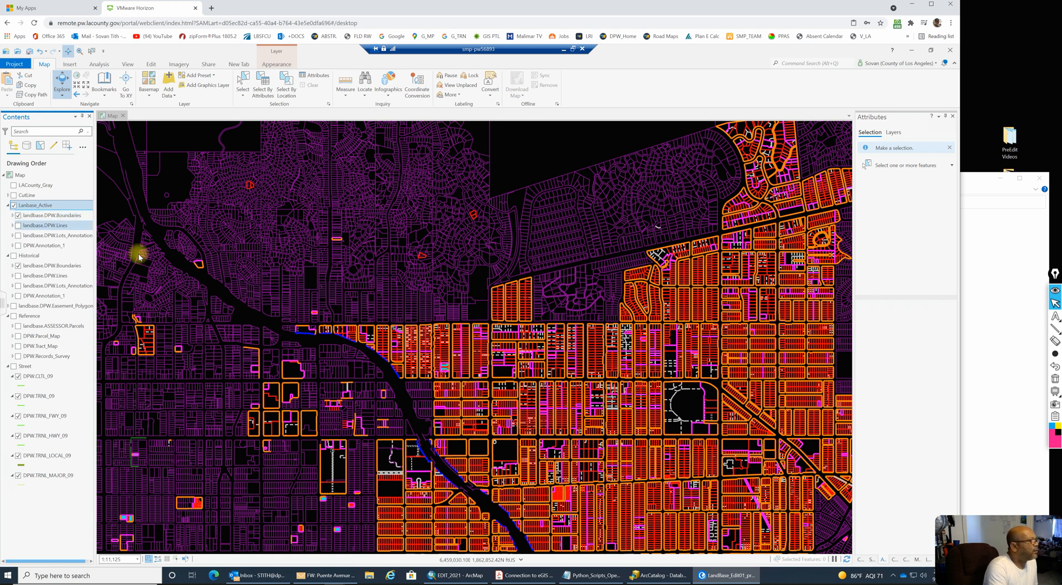
pyautogui.rightClick(55, 219)
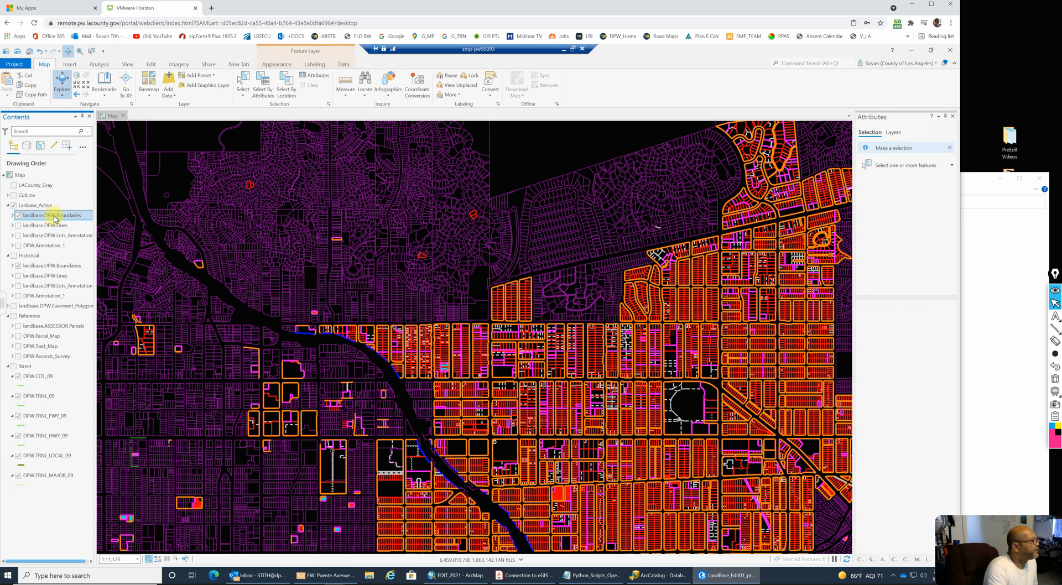
pyautogui.click(73, 468)
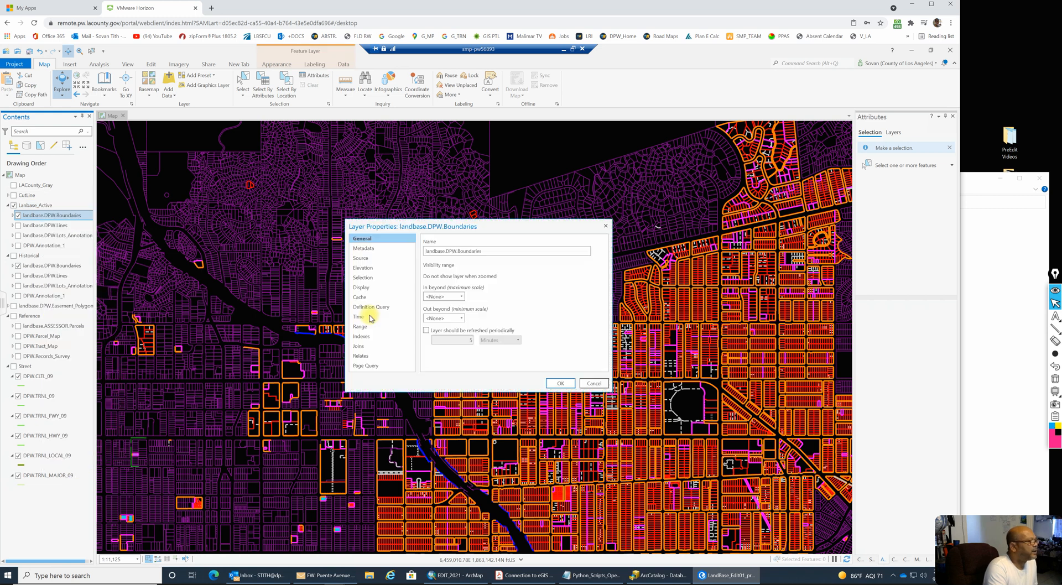
pyautogui.click(374, 310)
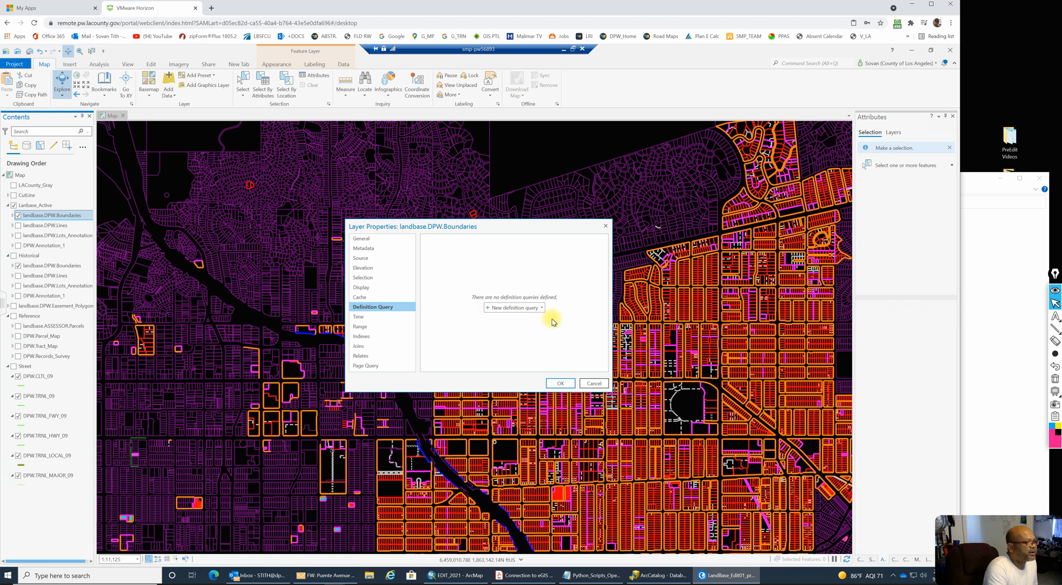
pyautogui.click(607, 228)
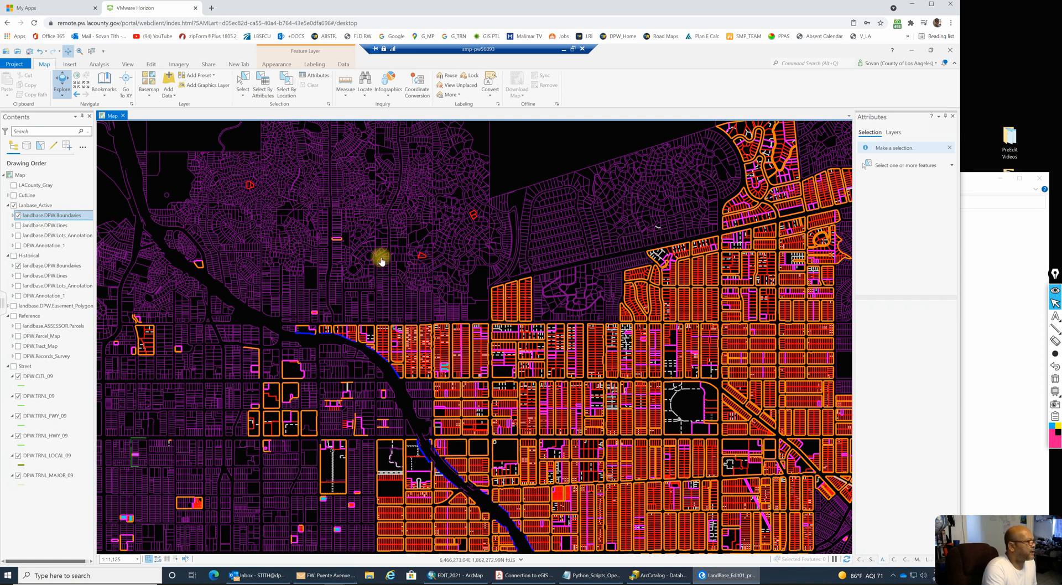
# Step: Create a definition query on landbase.DPW.Boundaries in the Lanbase_Active group where STATUS is equal to 1 - Active
pyautogui.rightClick(54, 219)
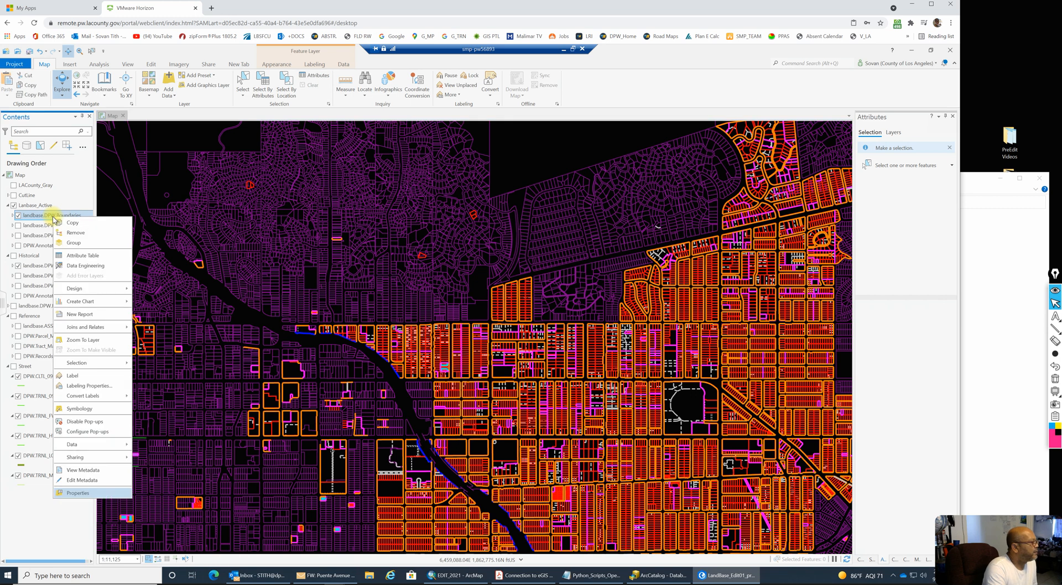
pyautogui.click(77, 493)
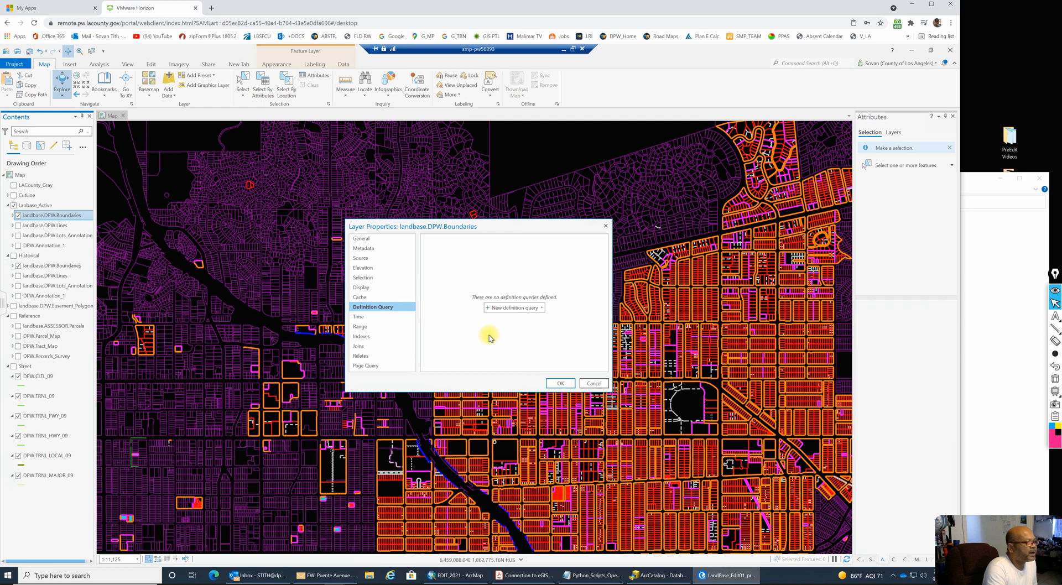
pyautogui.click(514, 308)
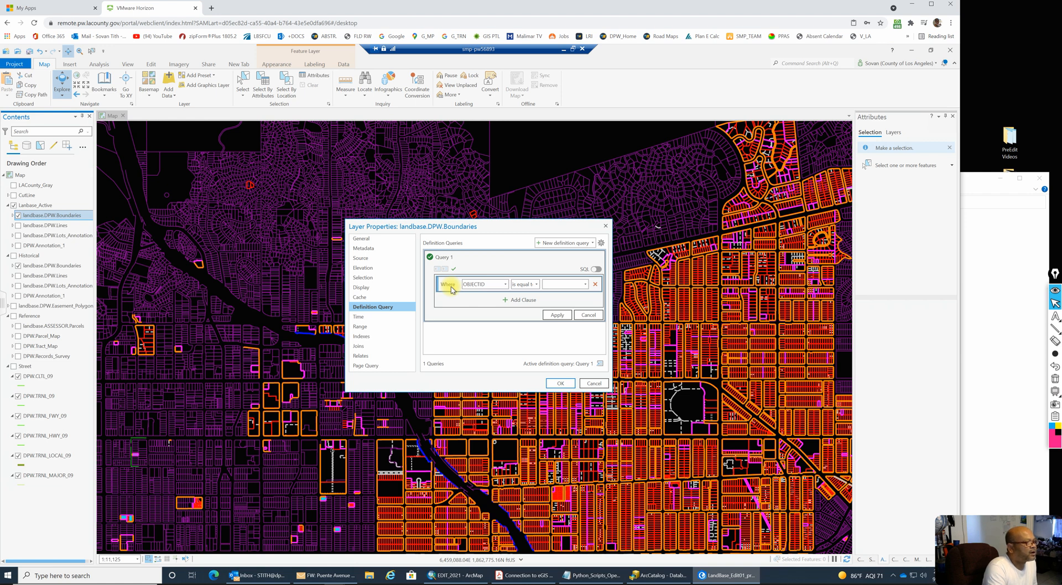
pyautogui.click(505, 285)
pyautogui.scroll(-2, 486, 365)
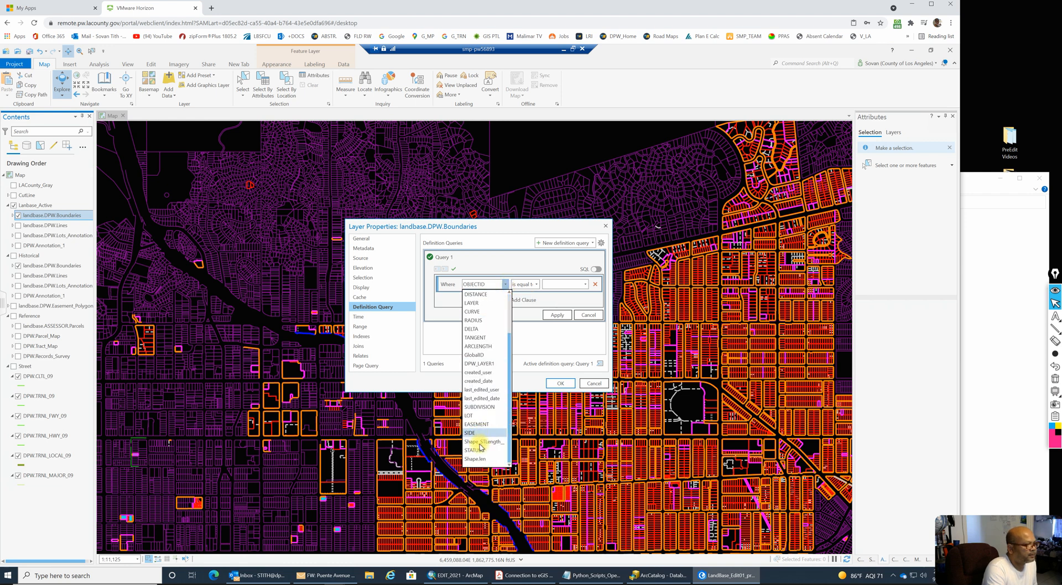
pyautogui.click(474, 450)
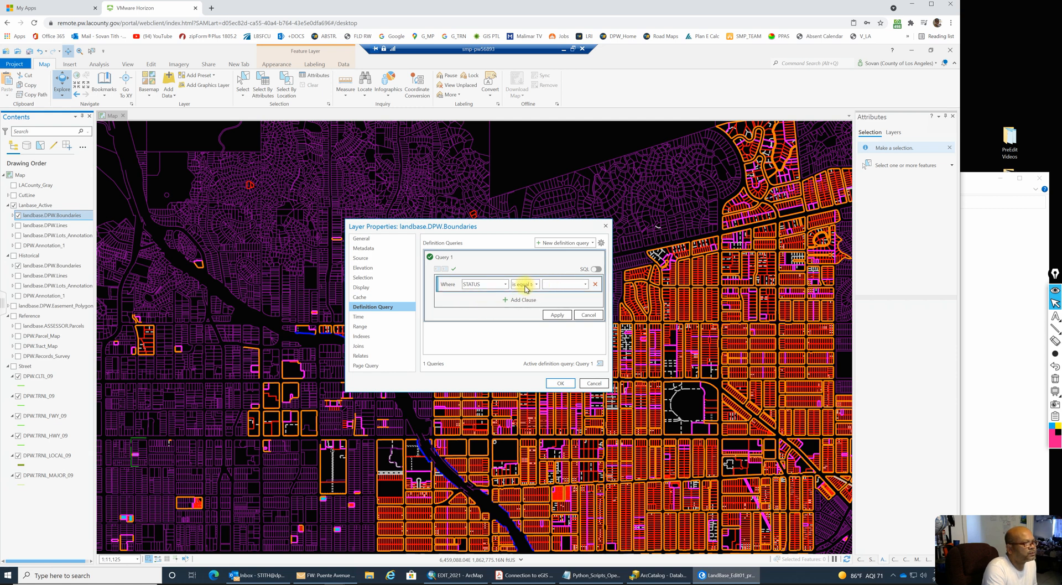
pyautogui.click(585, 285)
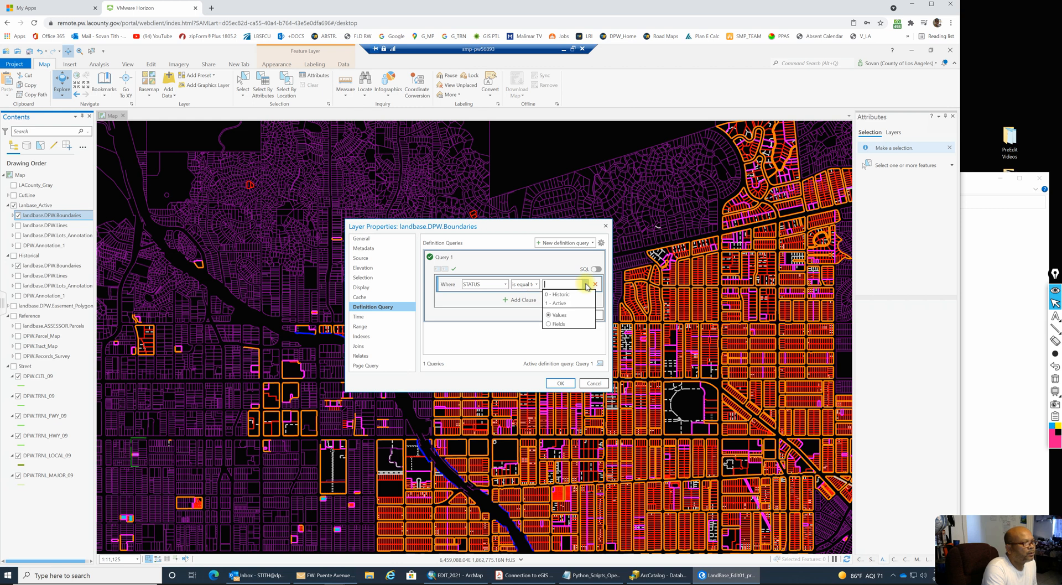
pyautogui.click(559, 305)
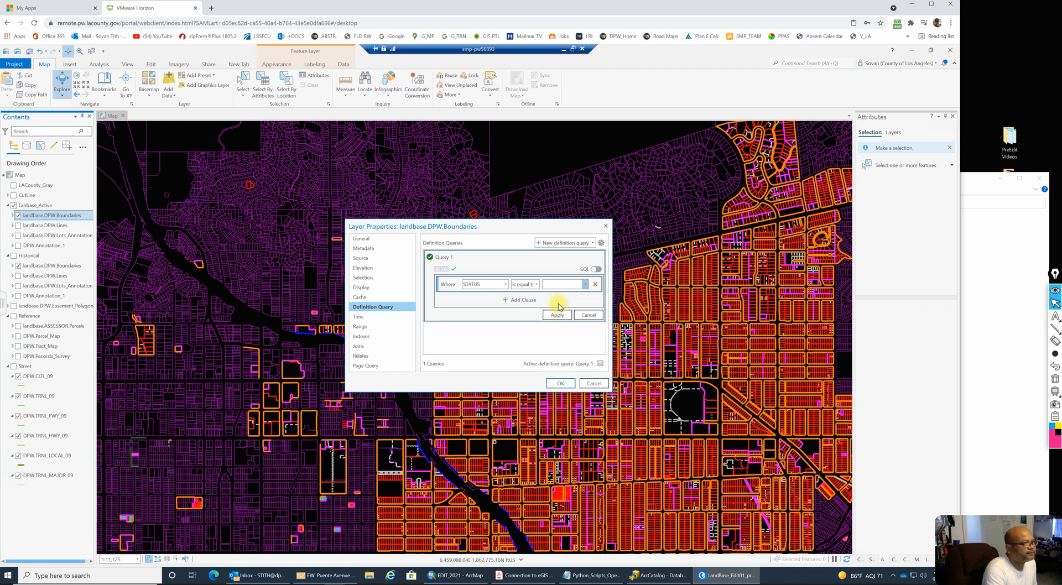
pyautogui.click(476, 304)
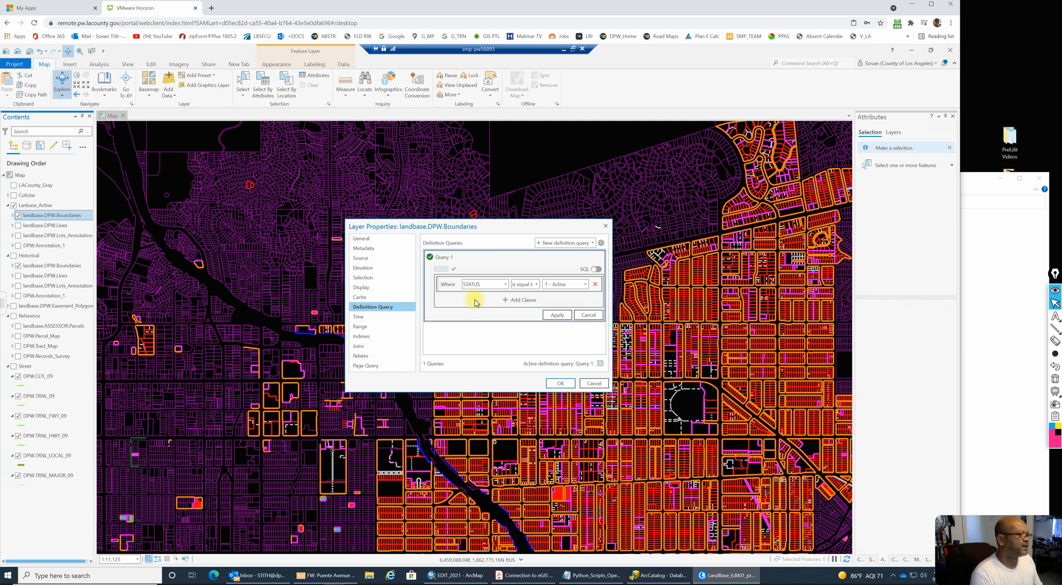
# Step: Add an Or clause with STATUS is null to the Boundaries definition query, then apply it and accept the layer properties
pyautogui.click(518, 300)
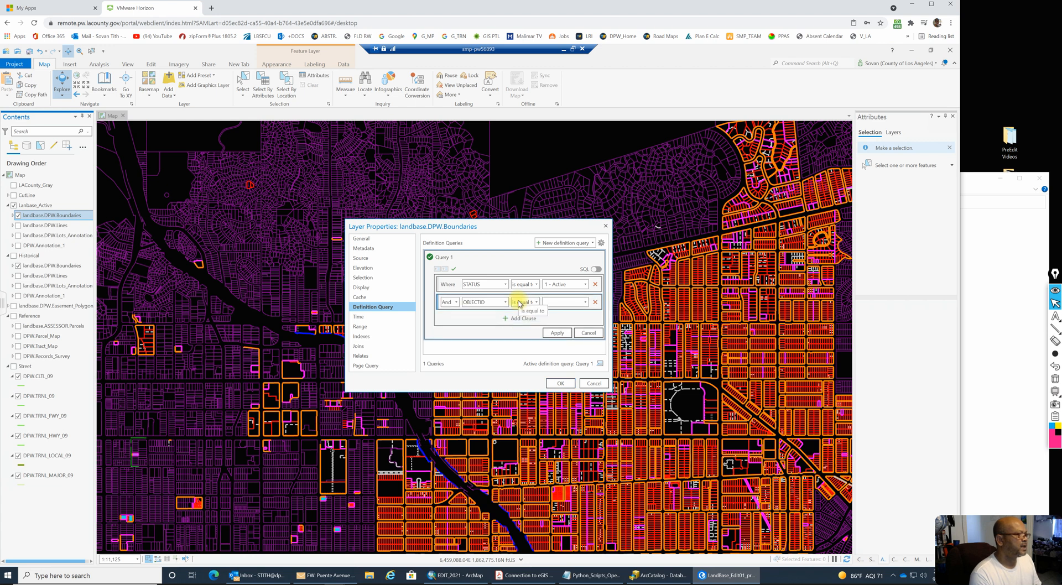
pyautogui.click(456, 302)
pyautogui.click(445, 323)
pyautogui.click(505, 302)
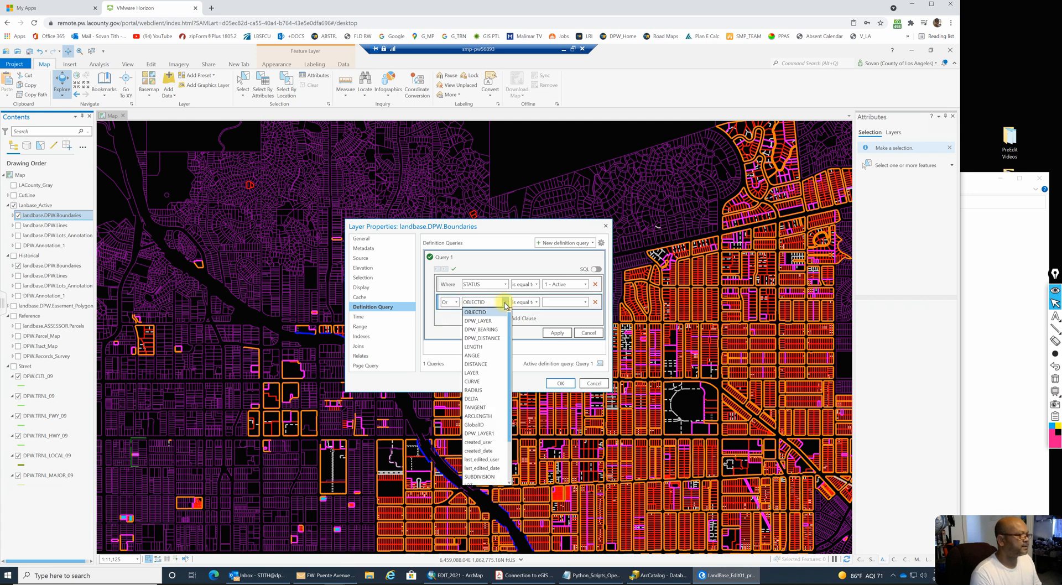
pyautogui.scroll(-2, 479, 450)
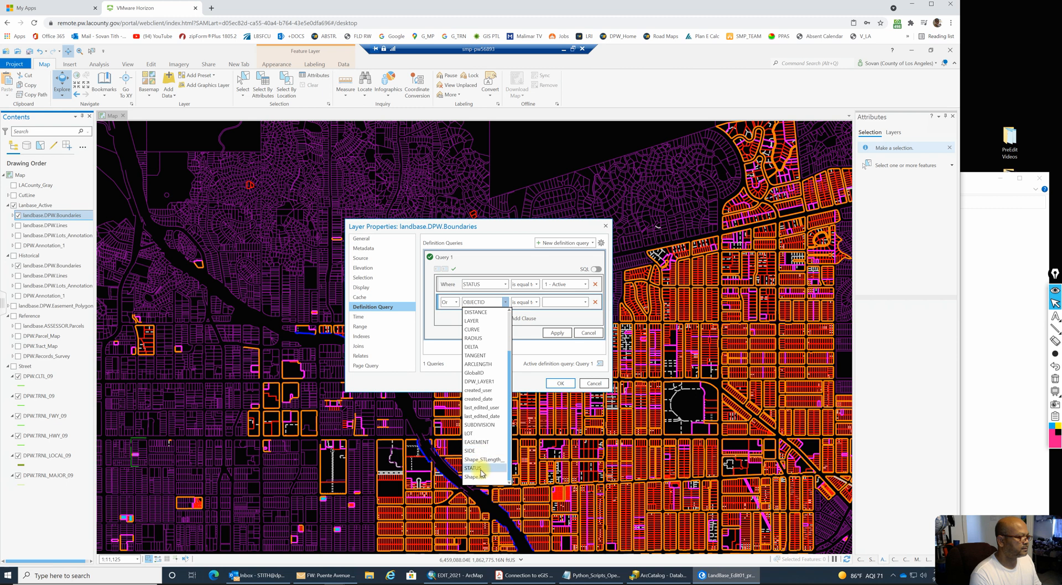
pyautogui.click(480, 469)
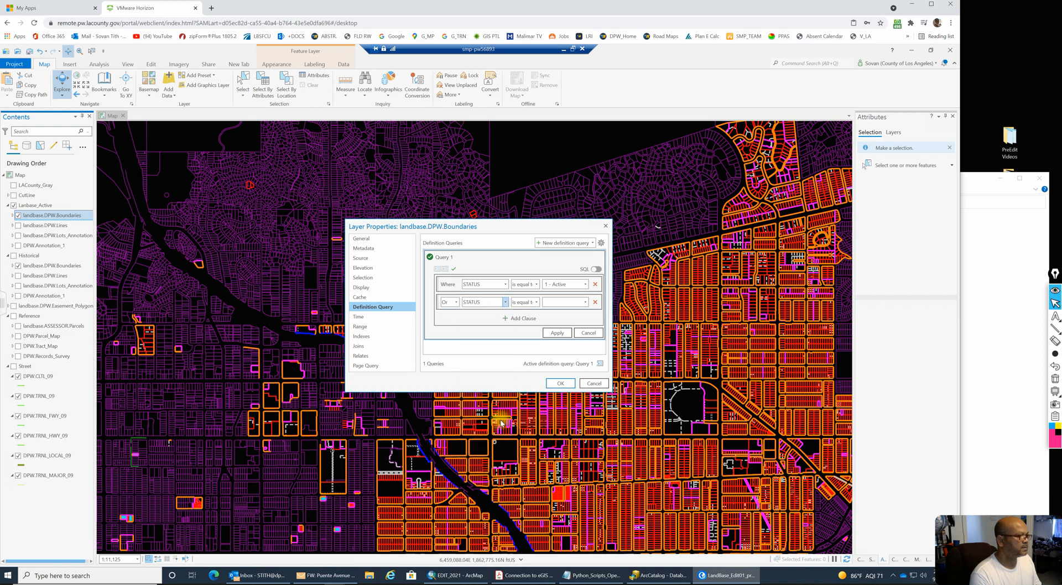
pyautogui.click(537, 302)
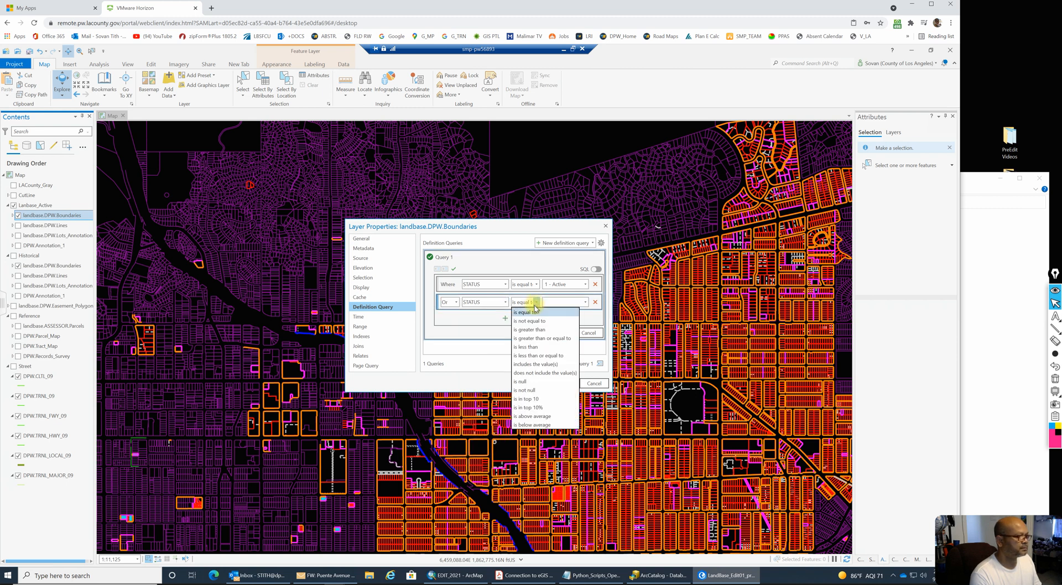
pyautogui.click(520, 382)
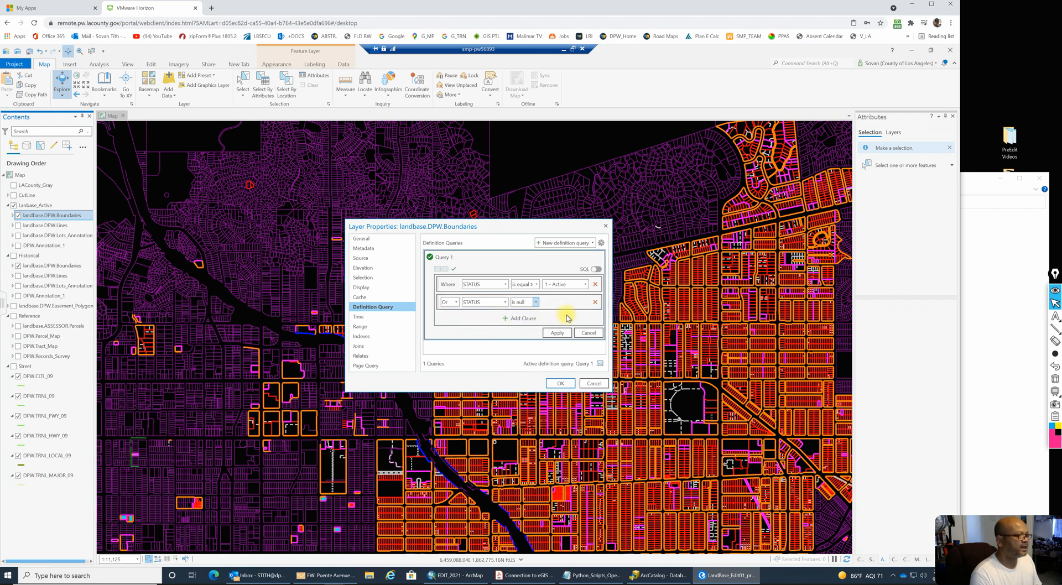
pyautogui.click(557, 334)
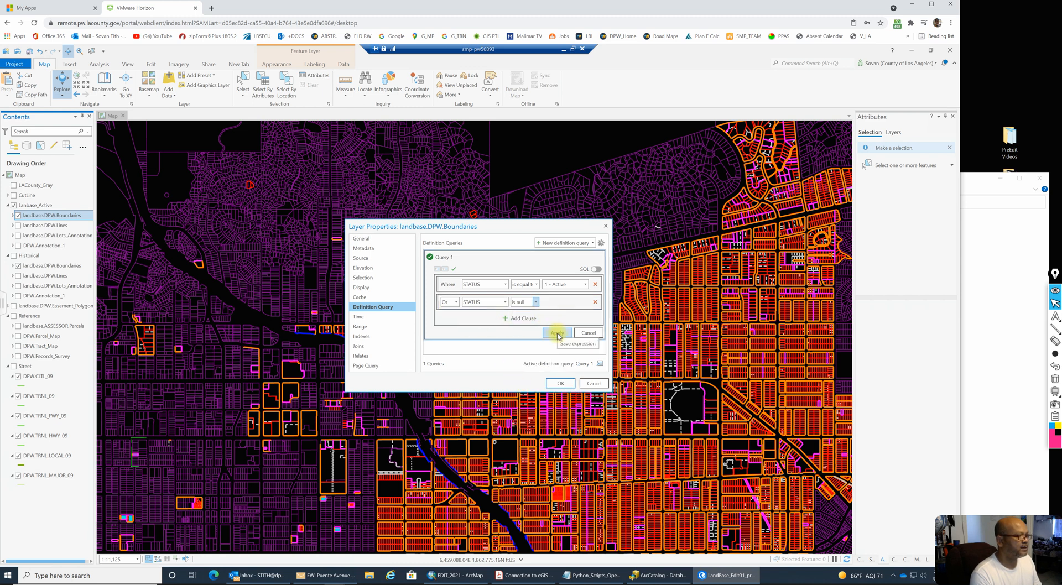
pyautogui.click(557, 334)
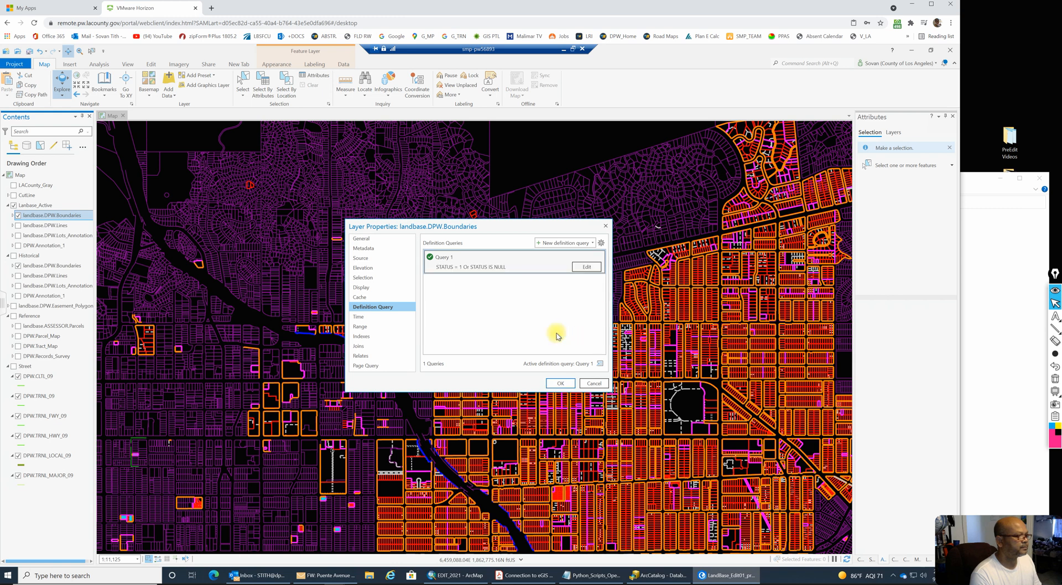
pyautogui.click(559, 386)
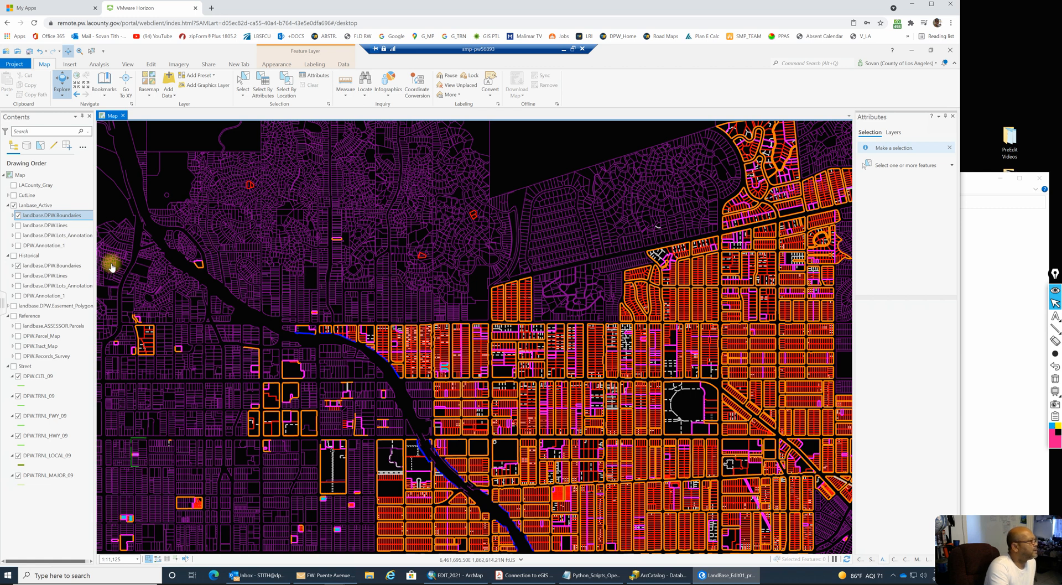
pyautogui.click(58, 514)
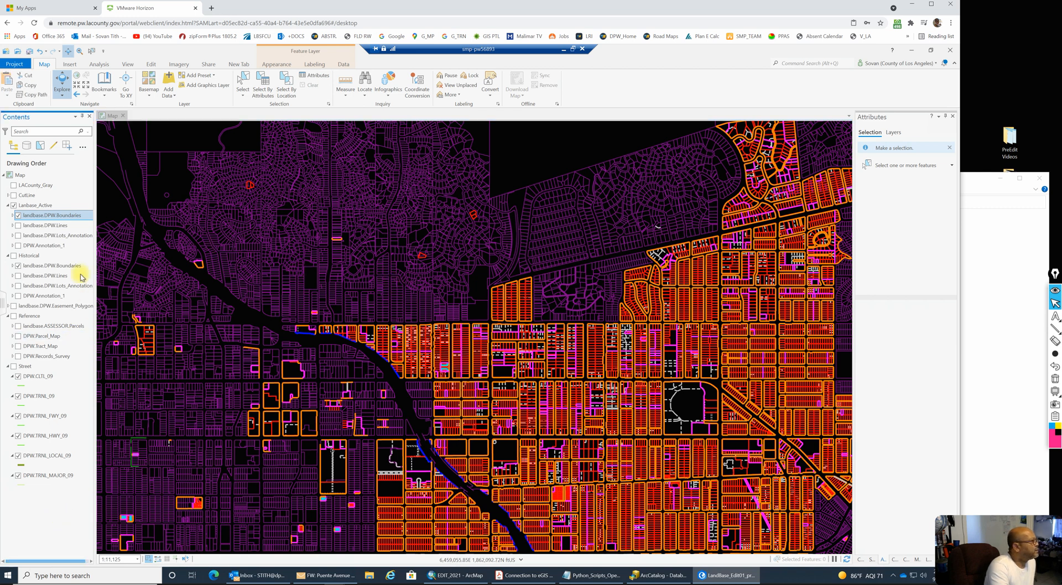
# Step: Create a definition query on landbase.DPW.Lines in the Lanbase_Active group where STATUS is equal to 1 - Active
pyautogui.click(47, 226)
pyautogui.rightClick(47, 227)
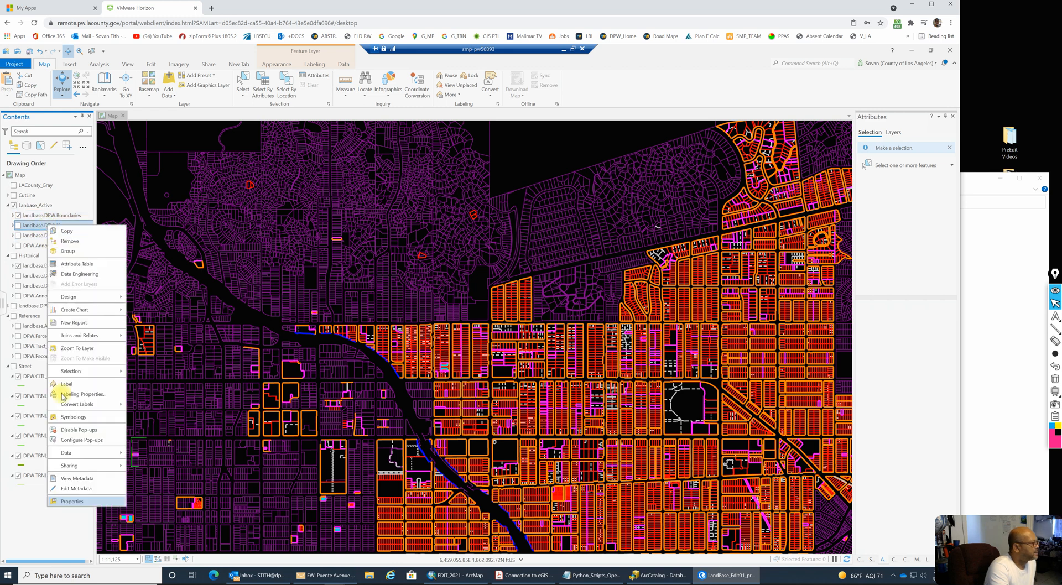
pyautogui.click(70, 502)
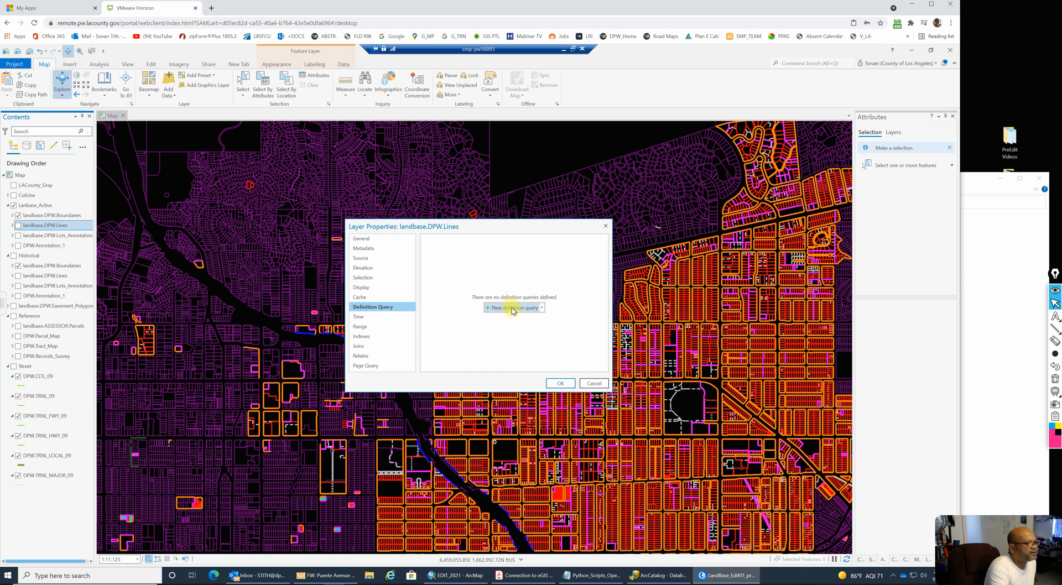
pyautogui.click(512, 308)
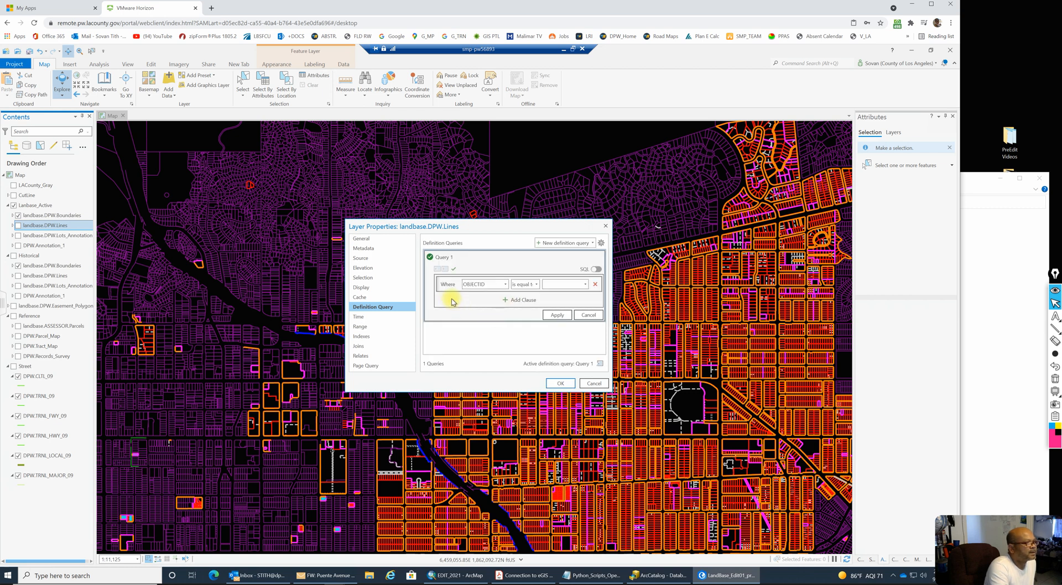
pyautogui.click(505, 284)
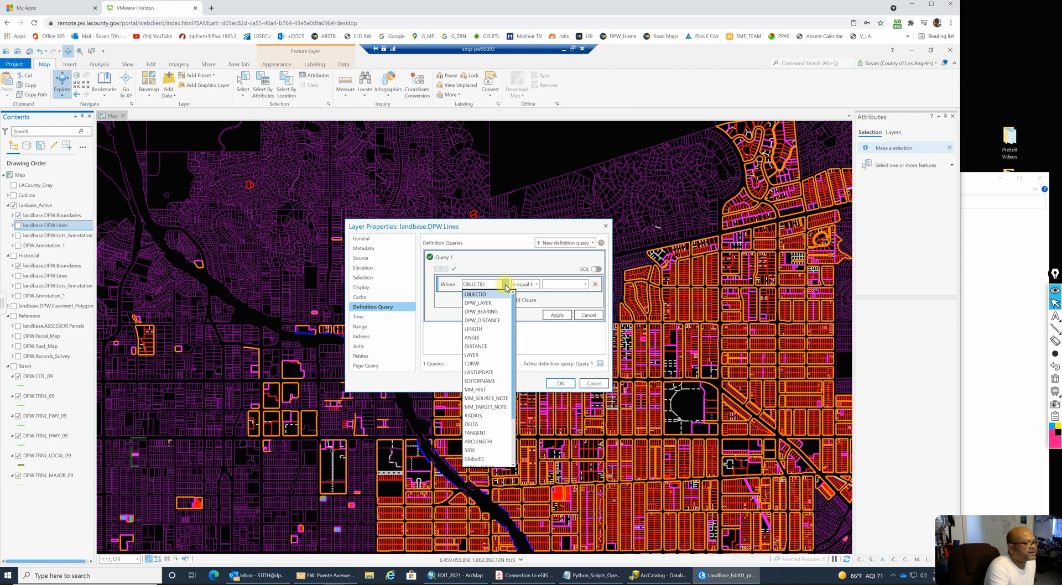
pyautogui.click(479, 450)
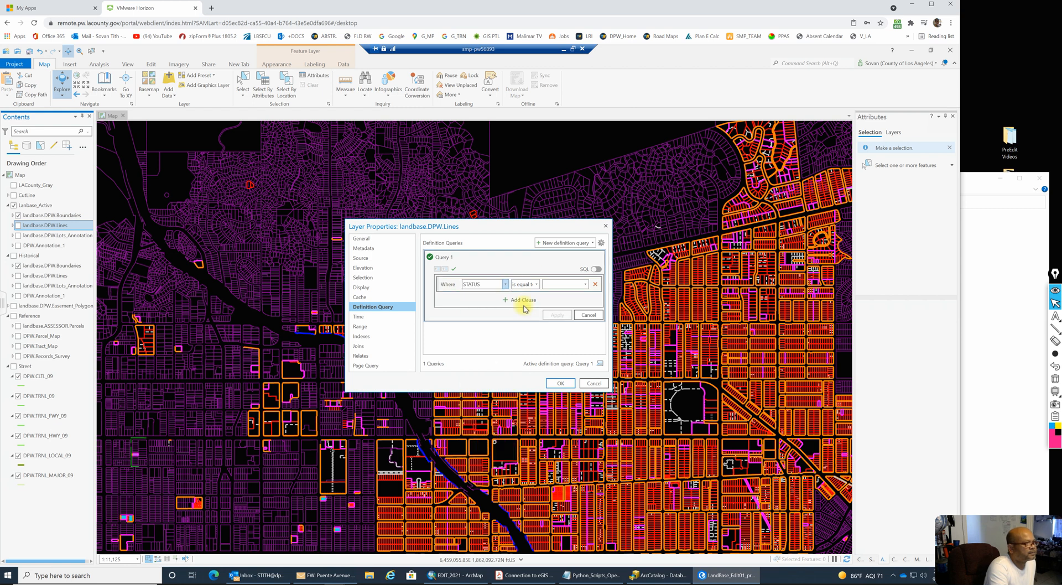
pyautogui.click(585, 284)
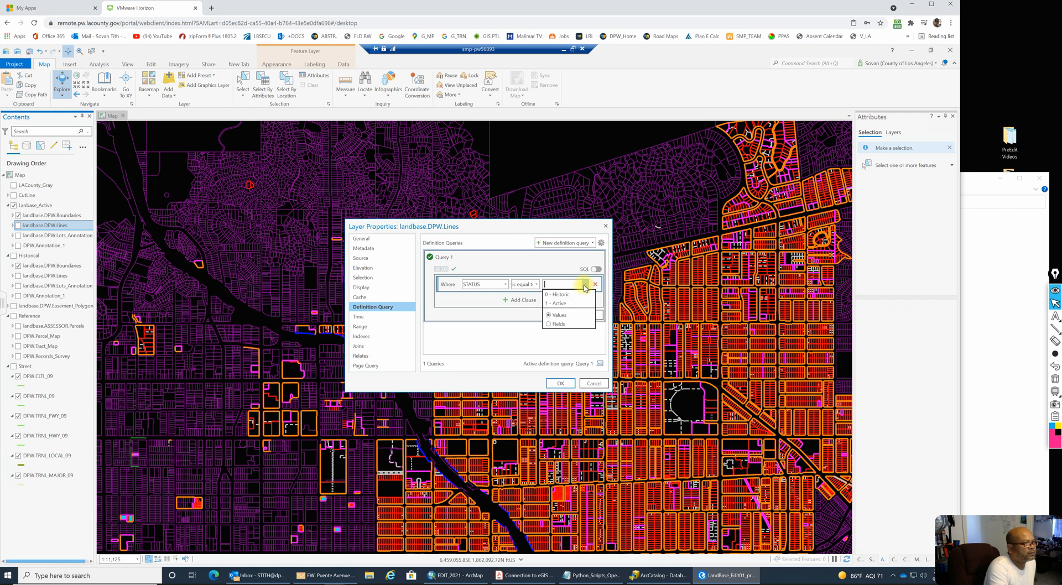
pyautogui.click(556, 300)
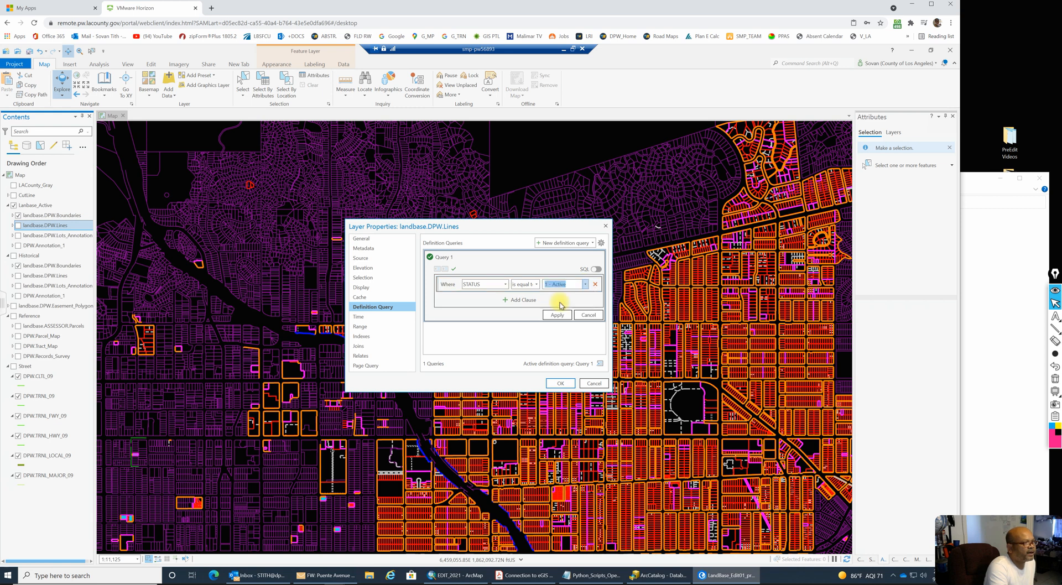
# Step: Add an Or clause with STATUS is null to the Lines definition query, then apply it and accept the layer properties
pyautogui.click(514, 302)
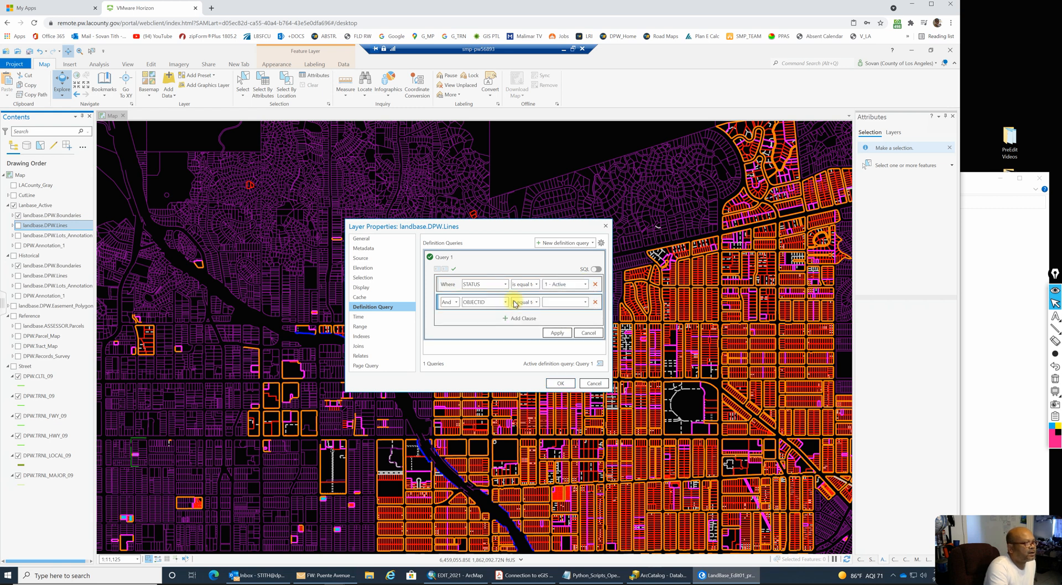
pyautogui.click(456, 303)
pyautogui.click(447, 321)
pyautogui.click(505, 303)
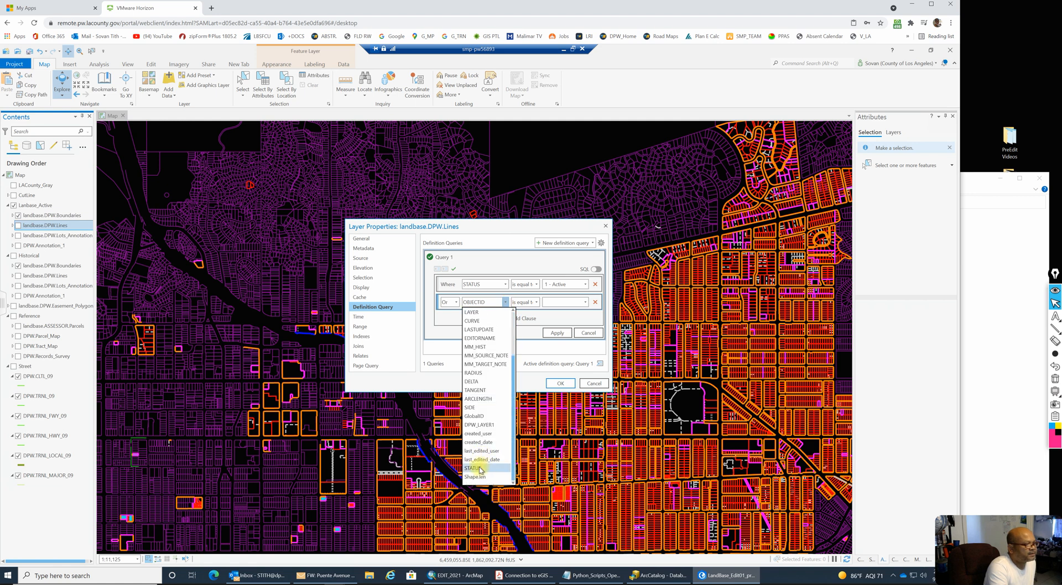
pyautogui.click(473, 469)
pyautogui.click(536, 303)
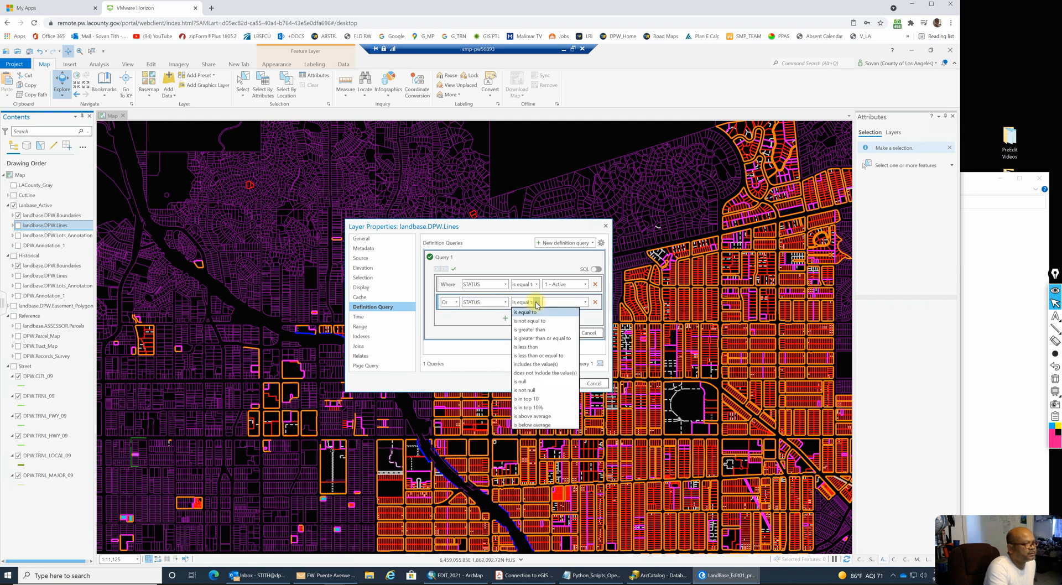
pyautogui.click(523, 382)
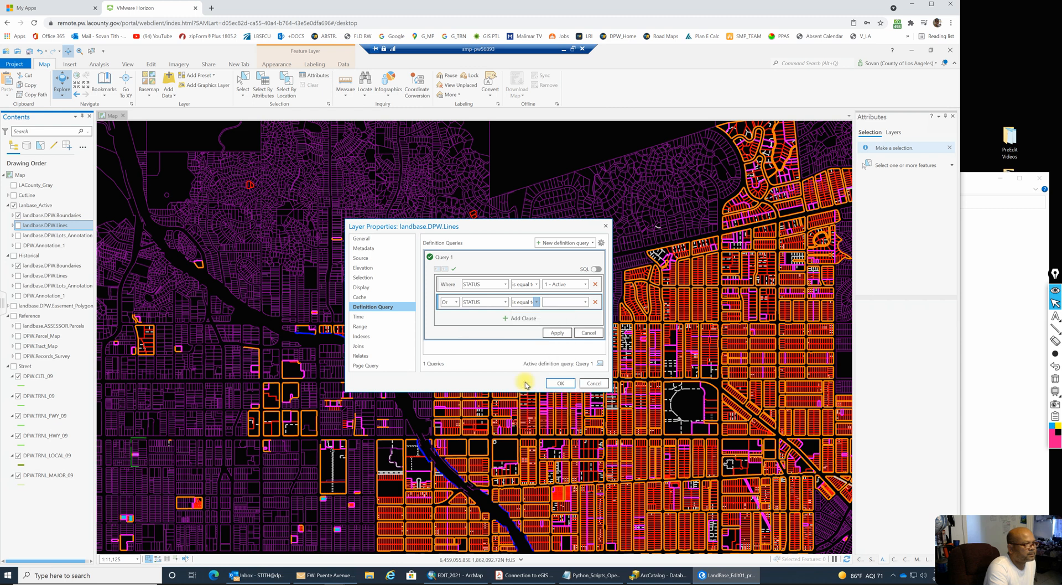
pyautogui.click(556, 333)
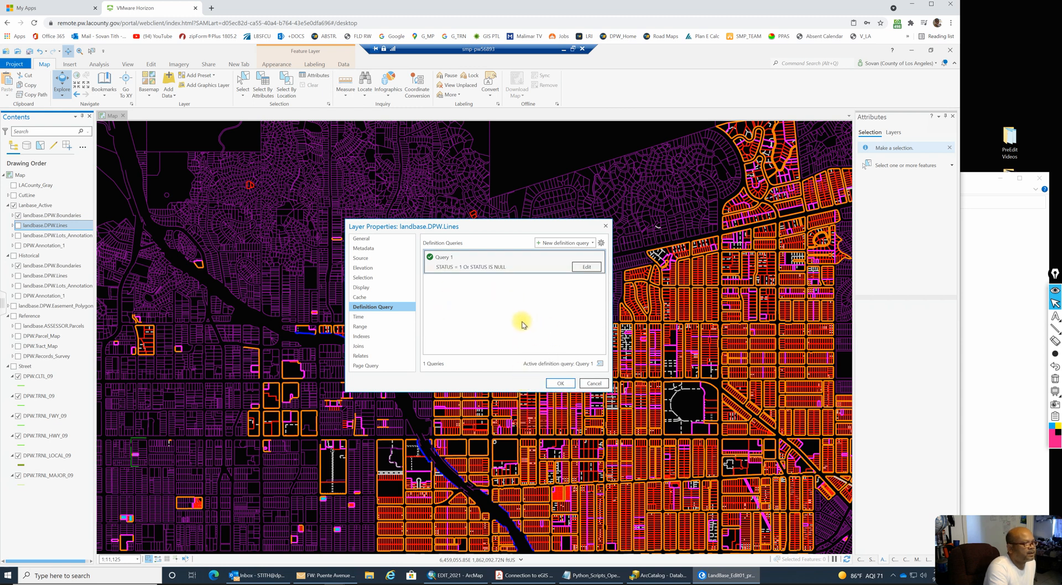
pyautogui.click(559, 383)
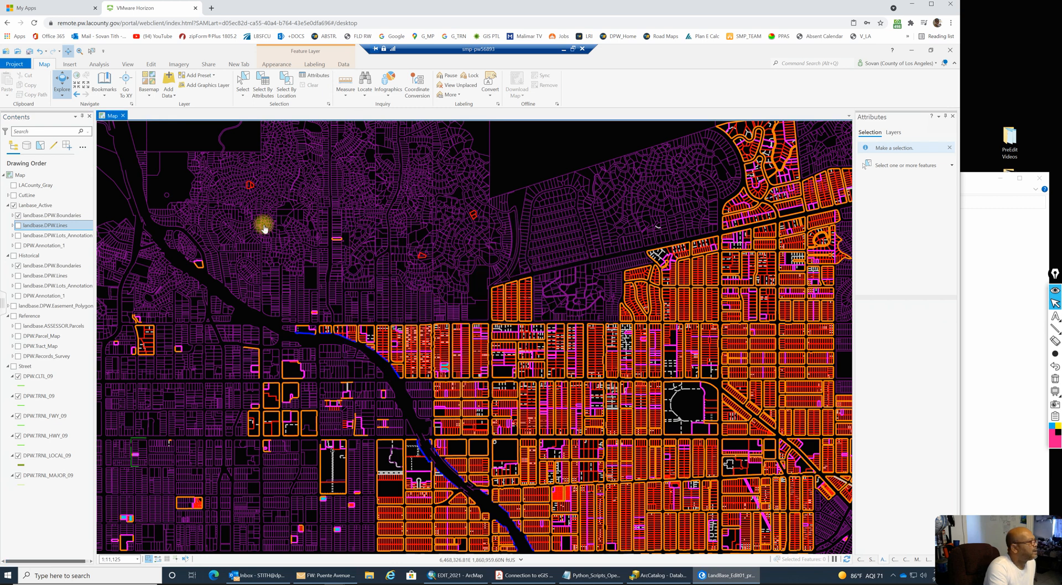
# Step: Create and apply a definition query on landbase.DPW.Lots_Annotation in the Lanbase_Active group where Anno_Status is equal to 1 - Active
pyautogui.click(52, 238)
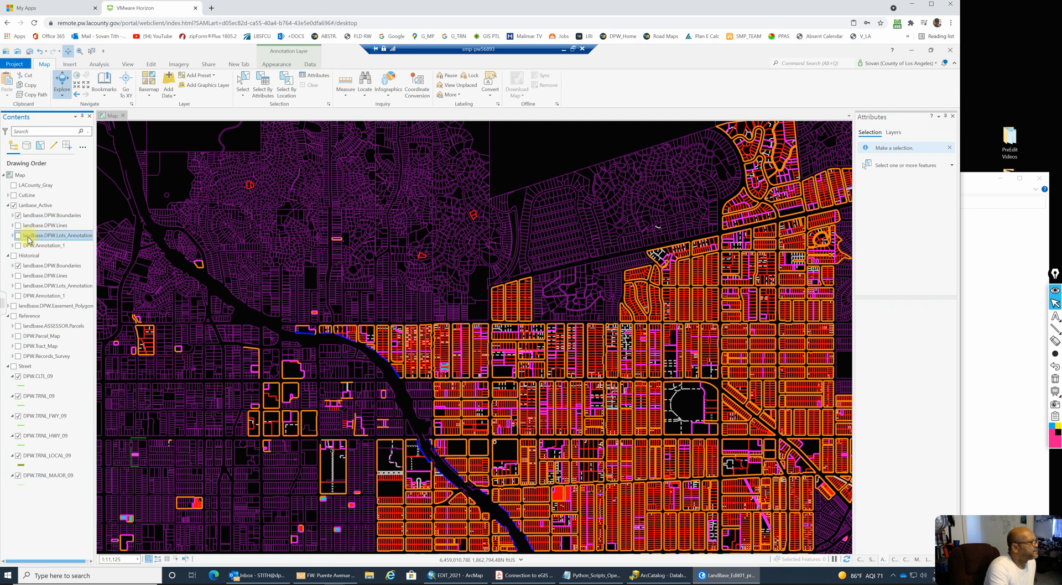
pyautogui.rightClick(59, 239)
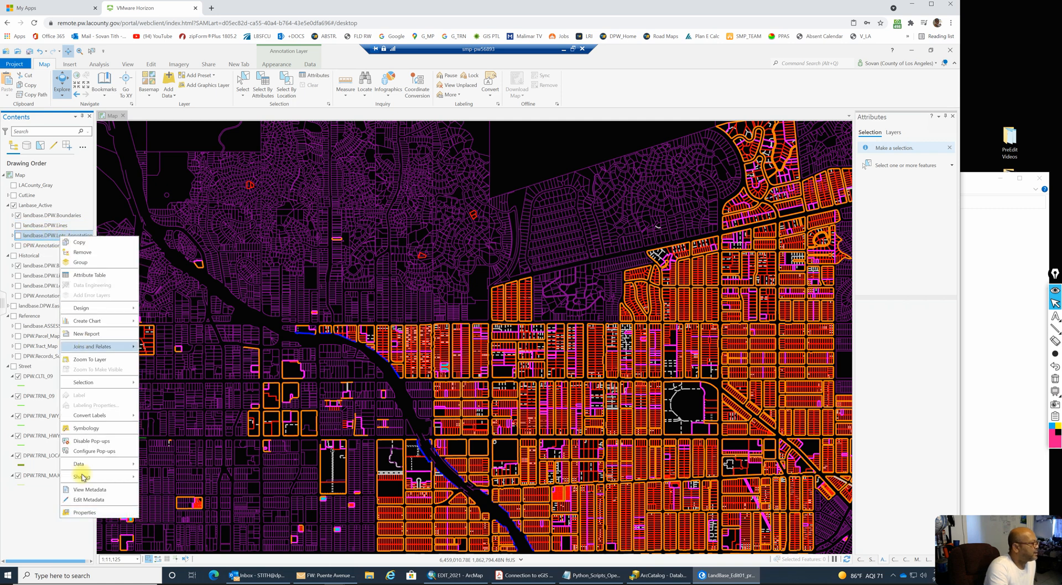
pyautogui.click(84, 513)
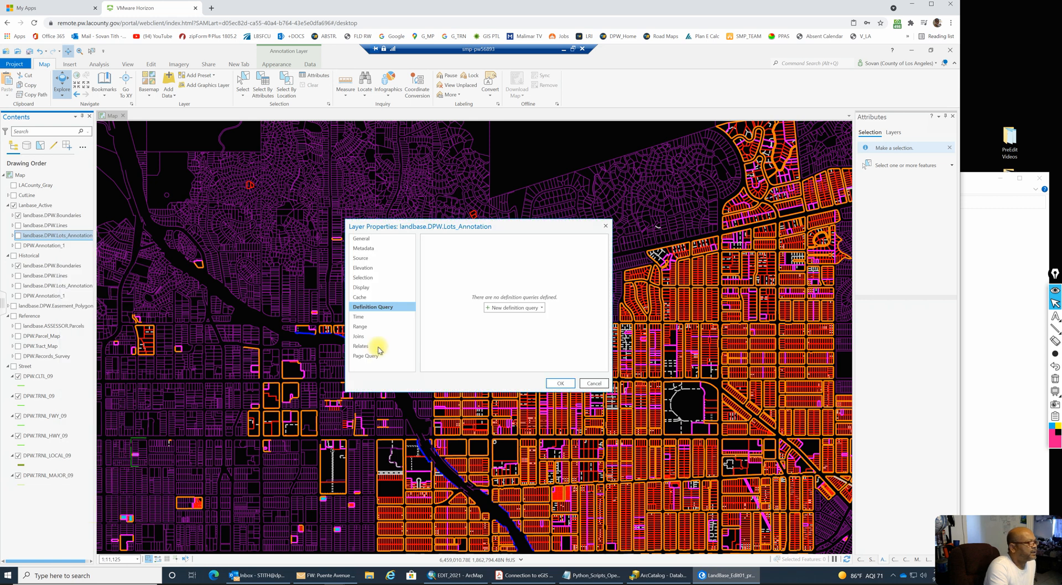
pyautogui.click(513, 309)
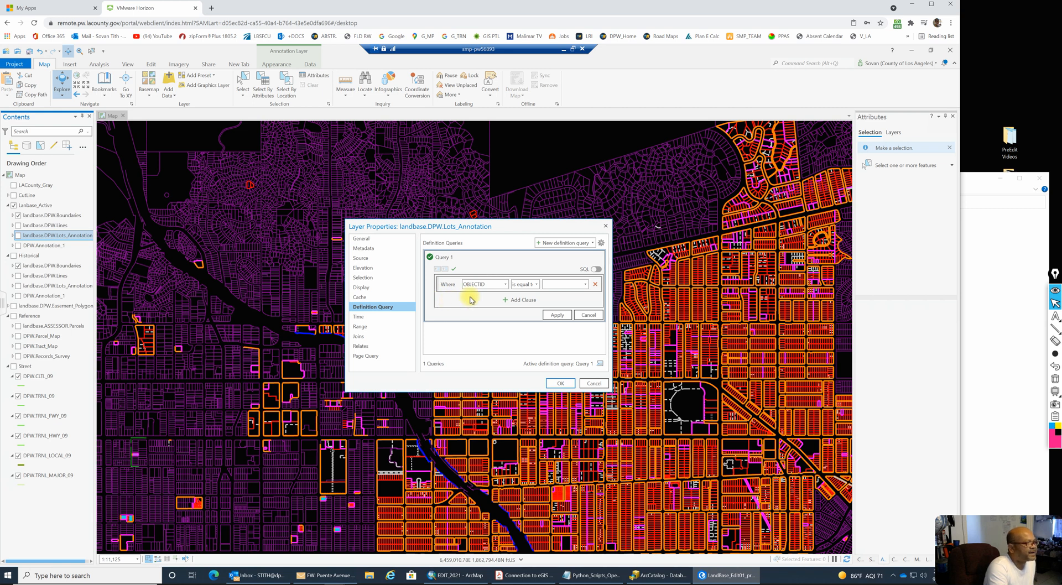
pyautogui.click(505, 284)
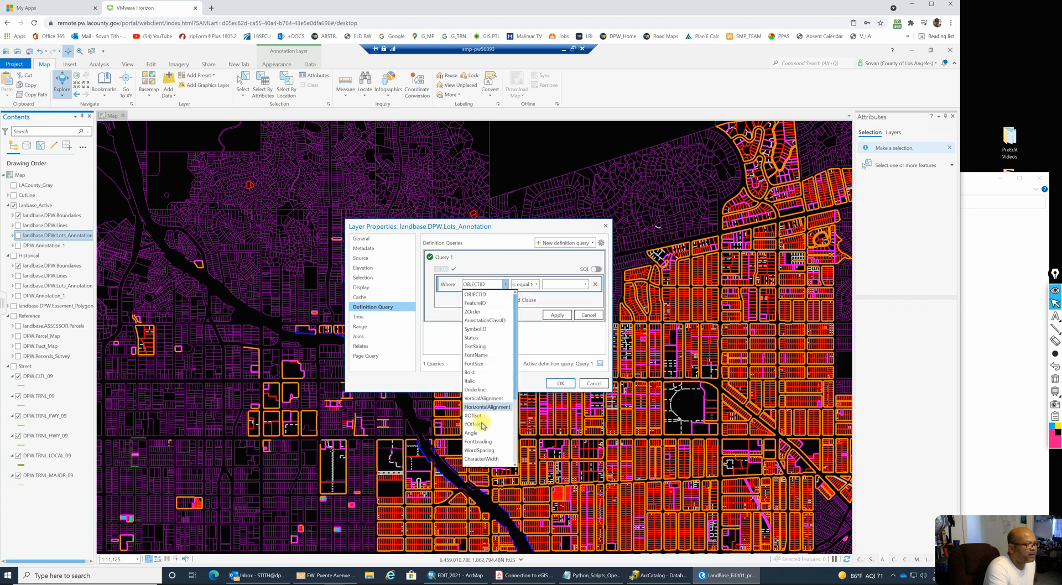
pyautogui.scroll(-3, 482, 426)
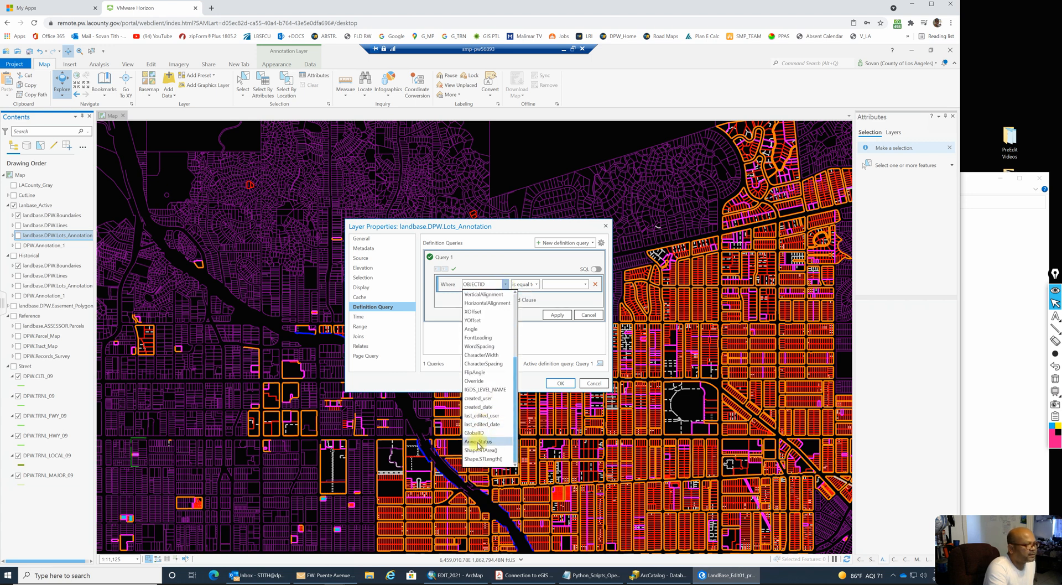
pyautogui.click(476, 442)
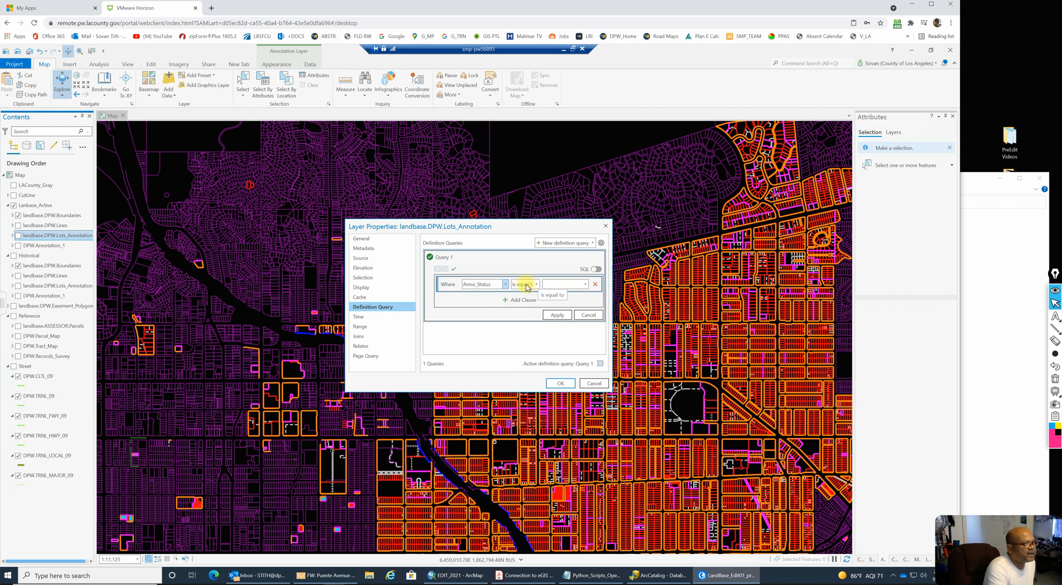
pyautogui.click(585, 284)
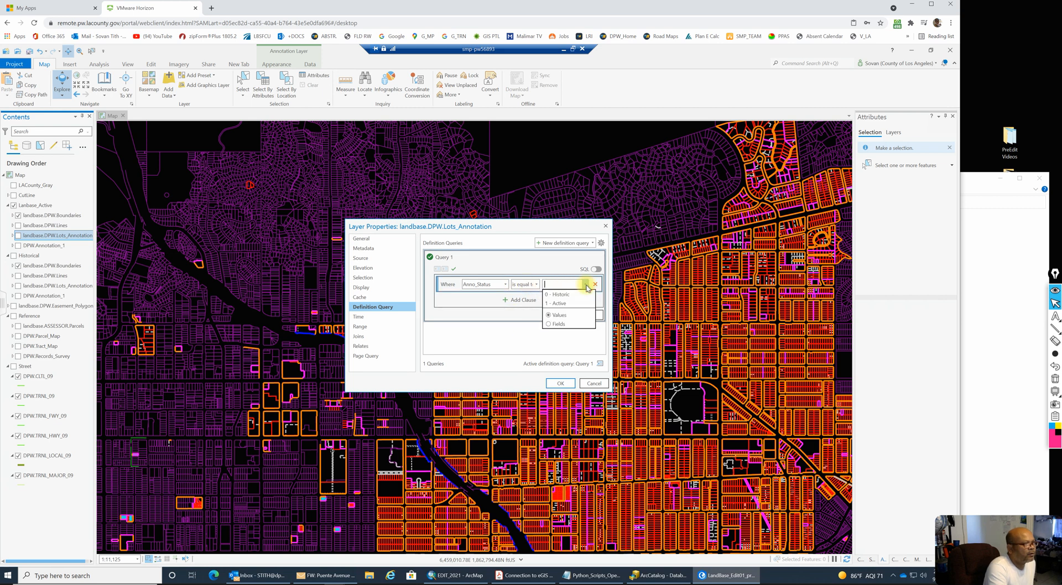
pyautogui.click(559, 299)
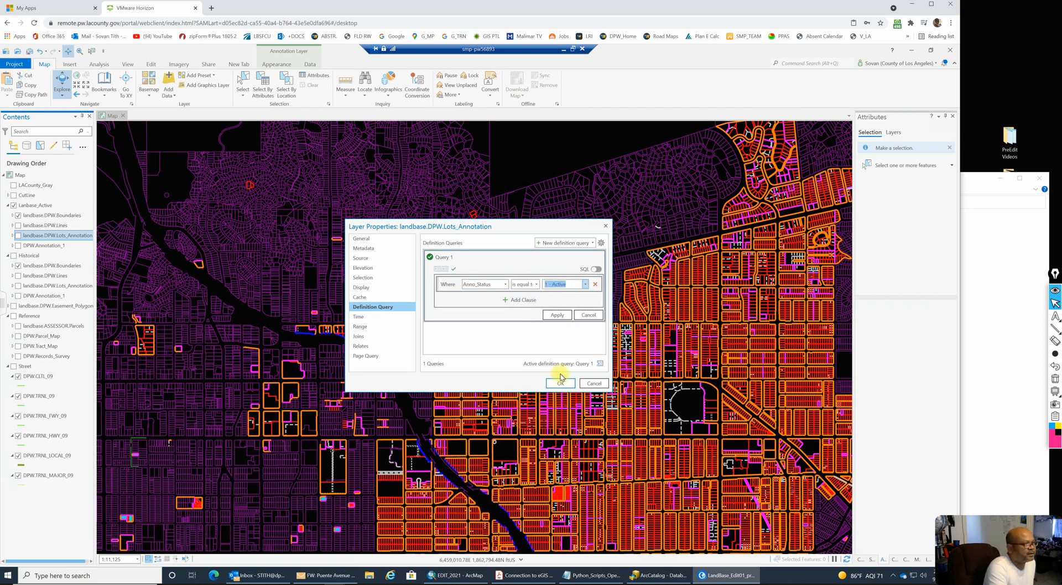
pyautogui.click(557, 315)
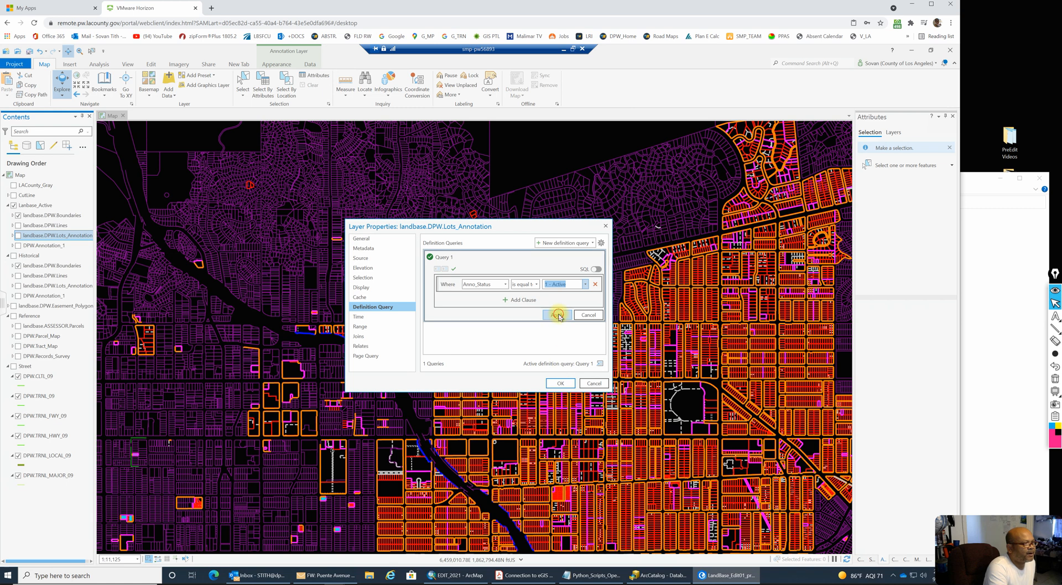
pyautogui.click(559, 383)
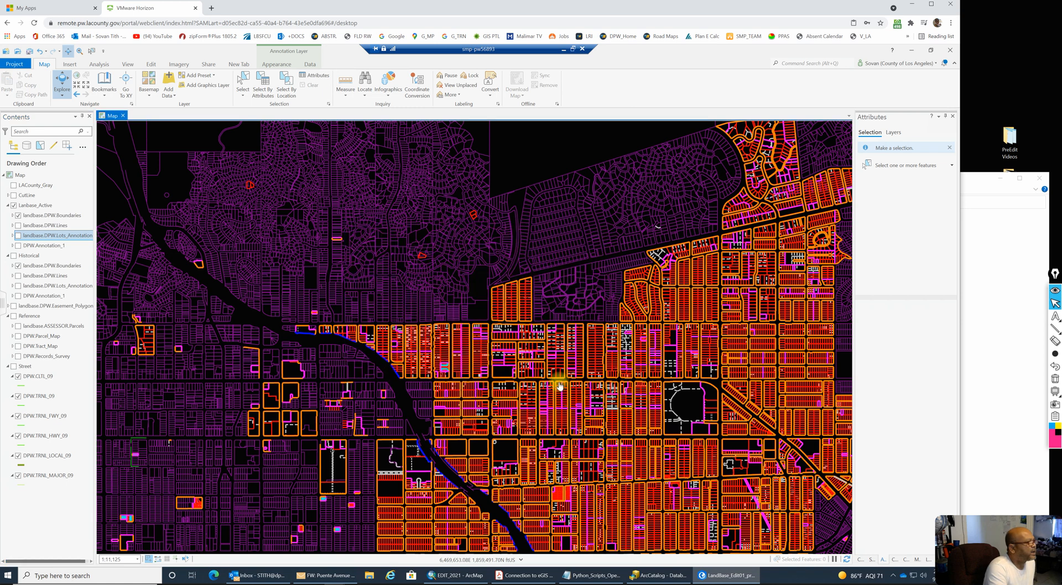
# Step: Create and apply a definition query on DPW.Annotation_1 in the Lanbase_Active group where Anno_Status is equal to 1 - Active
pyautogui.click(41, 246)
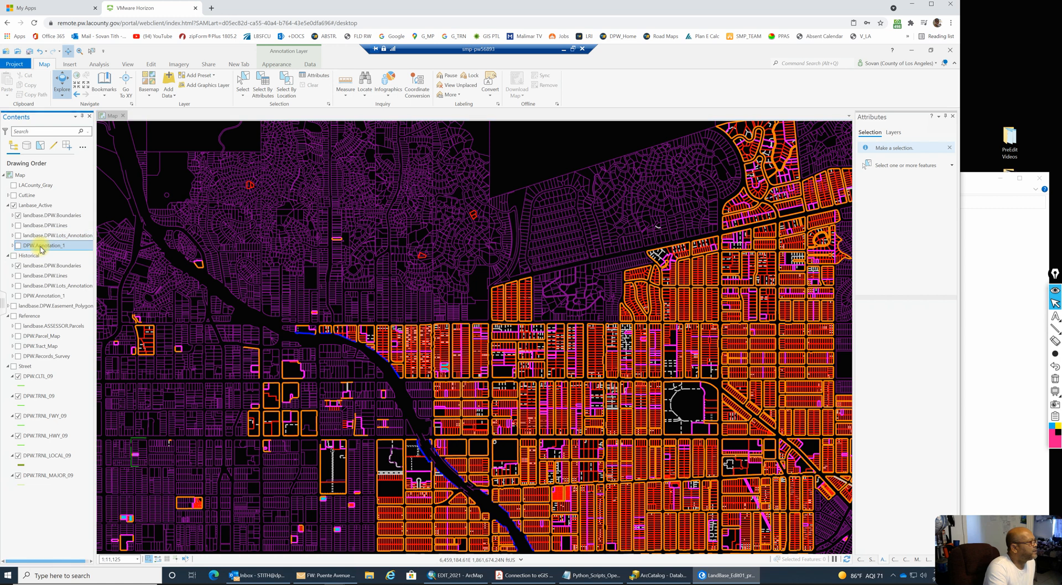
pyautogui.rightClick(41, 247)
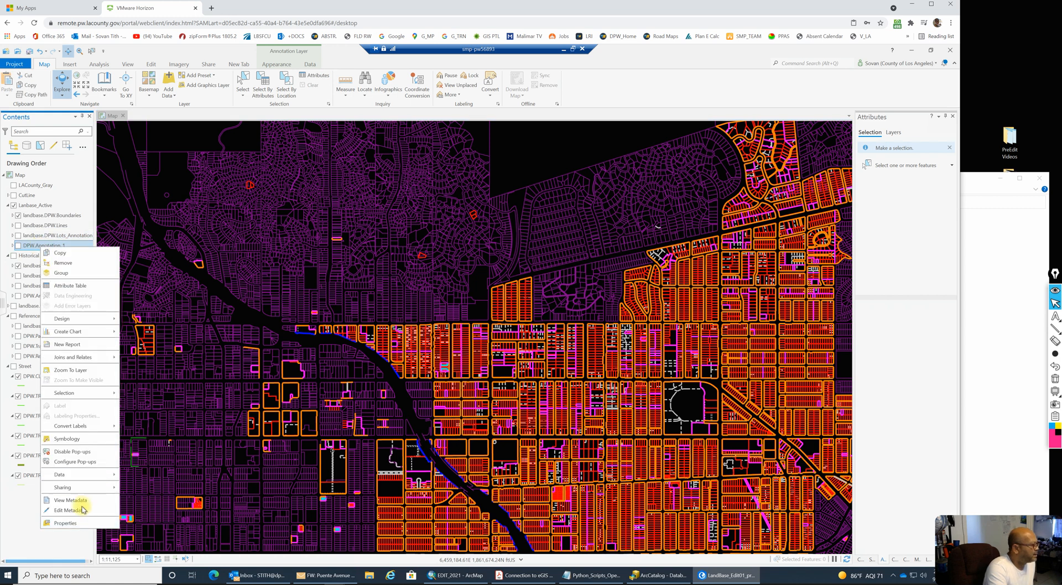
pyautogui.click(347, 335)
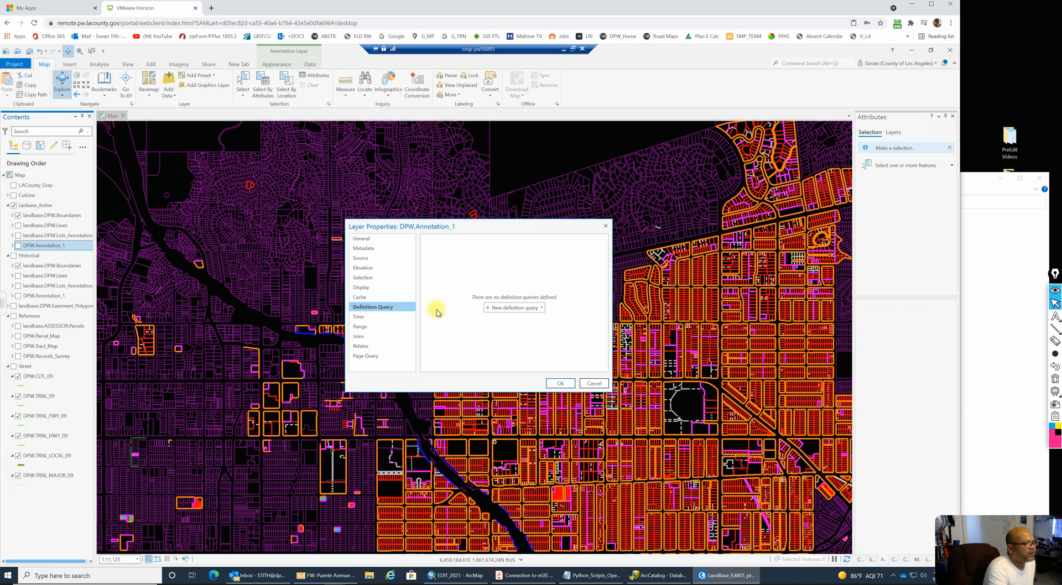
pyautogui.click(510, 308)
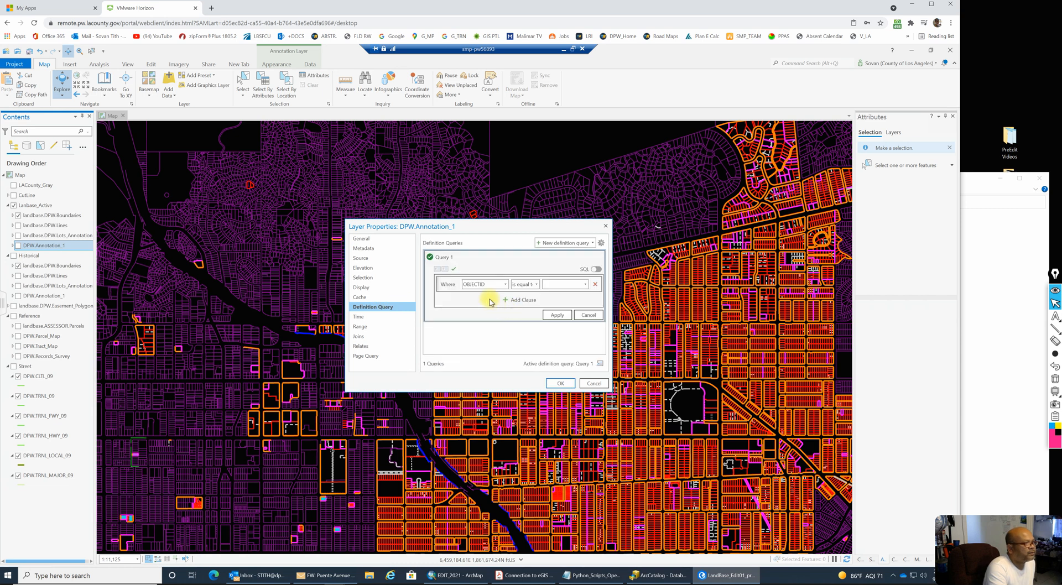
pyautogui.click(505, 286)
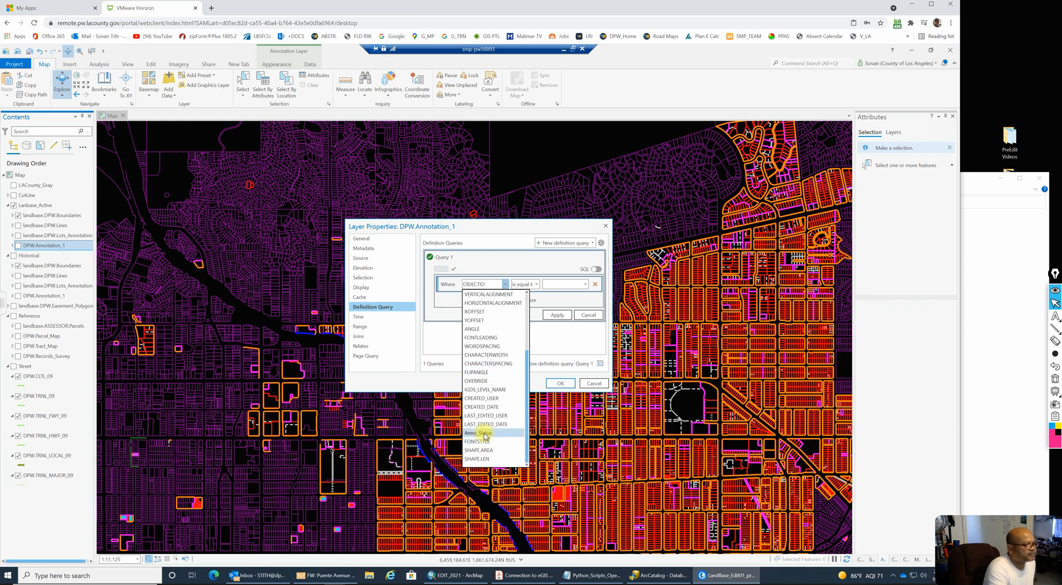
pyautogui.click(479, 432)
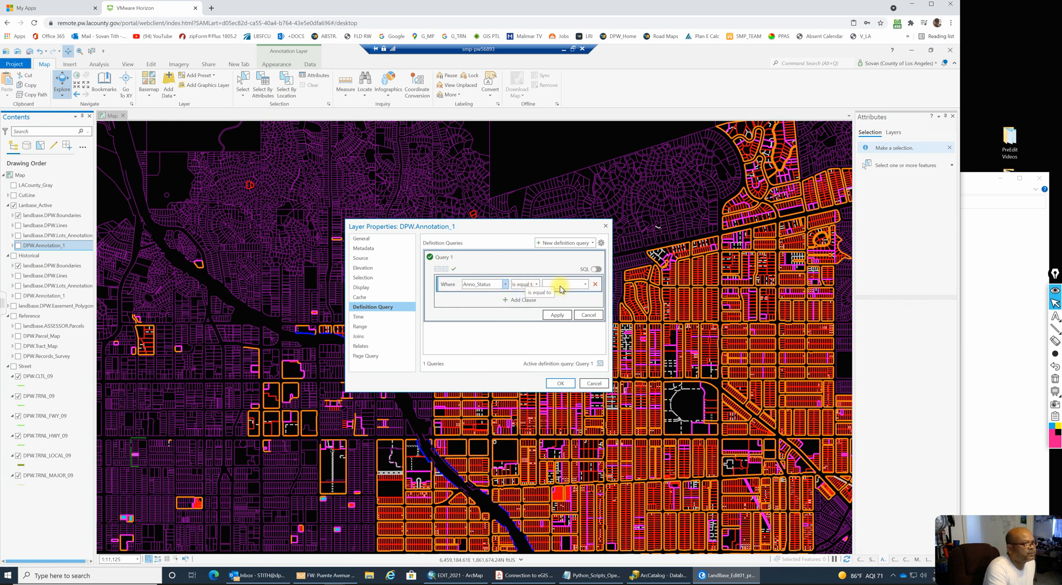
pyautogui.click(586, 284)
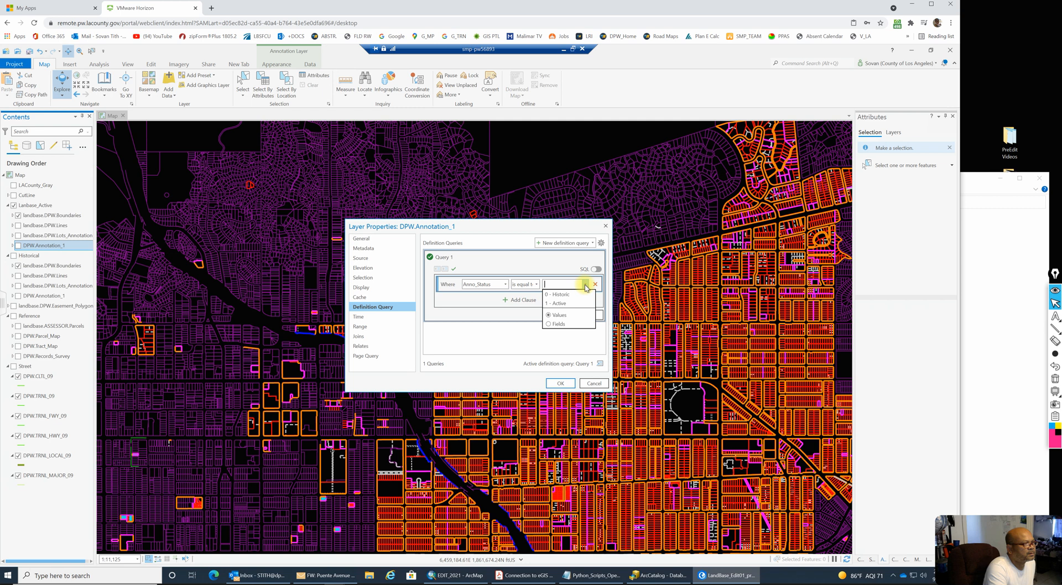
pyautogui.click(557, 301)
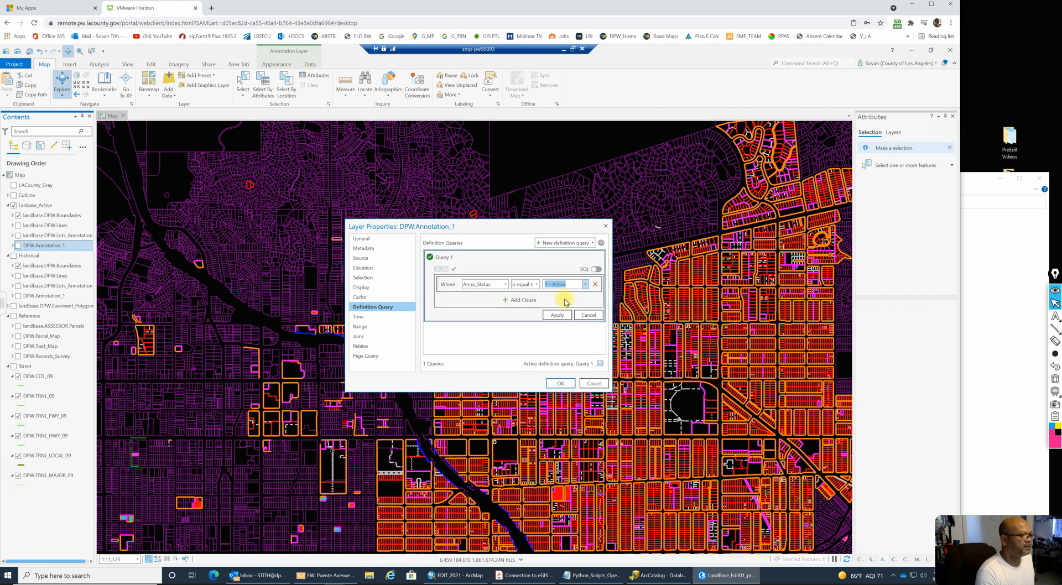
pyautogui.click(558, 315)
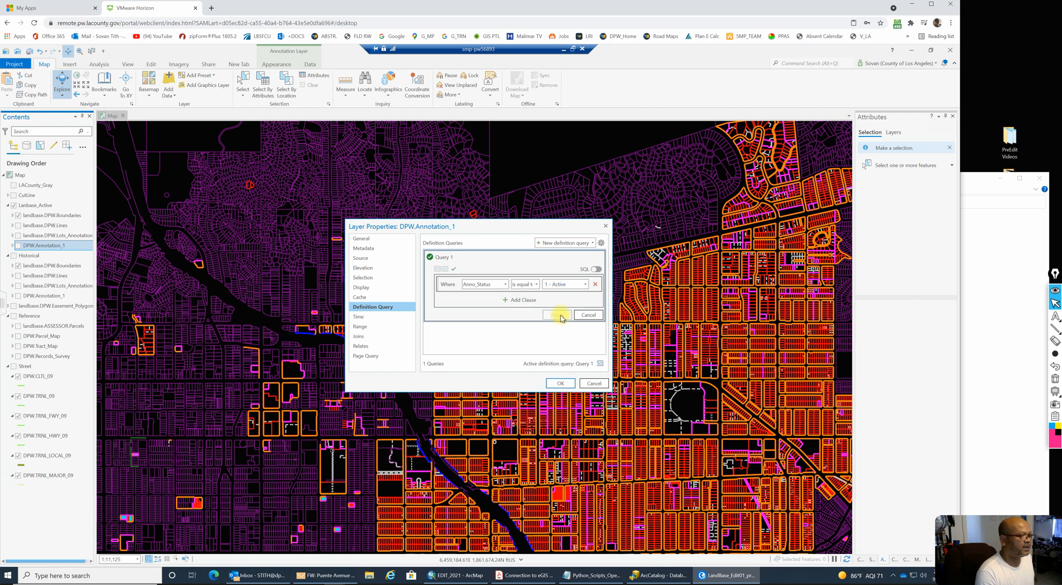
pyautogui.click(561, 384)
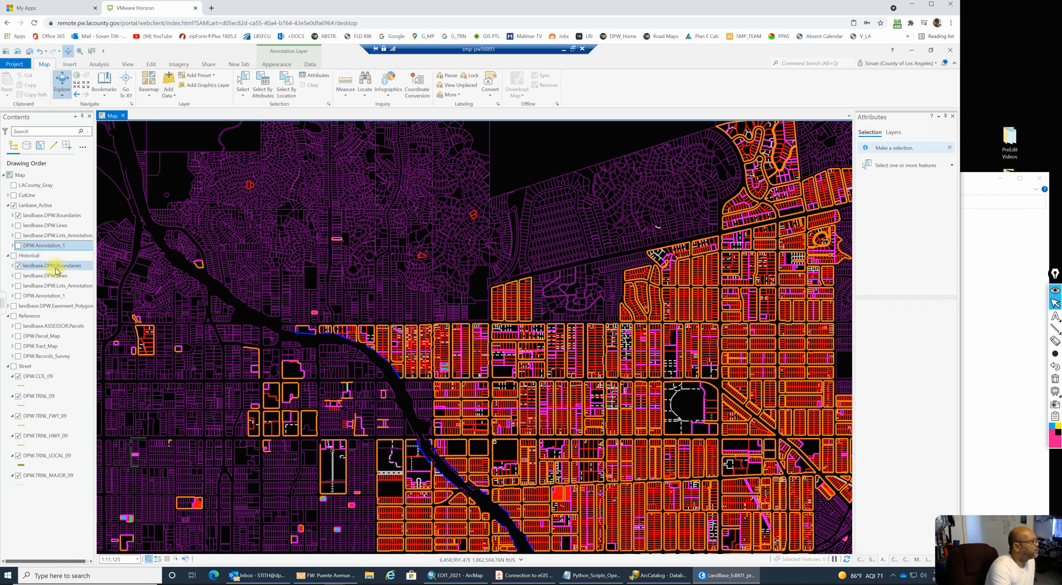
# Step: Create and apply a definition query on landbase.DPW.Boundaries in the Historical group where STATUS is equal to 0 - Historic
pyautogui.click(51, 266)
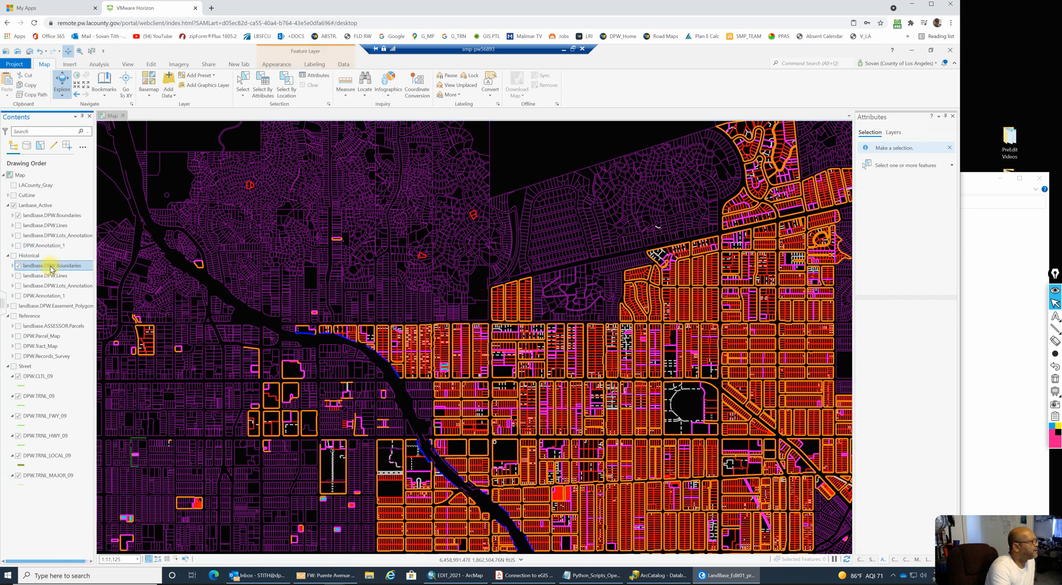
pyautogui.rightClick(50, 268)
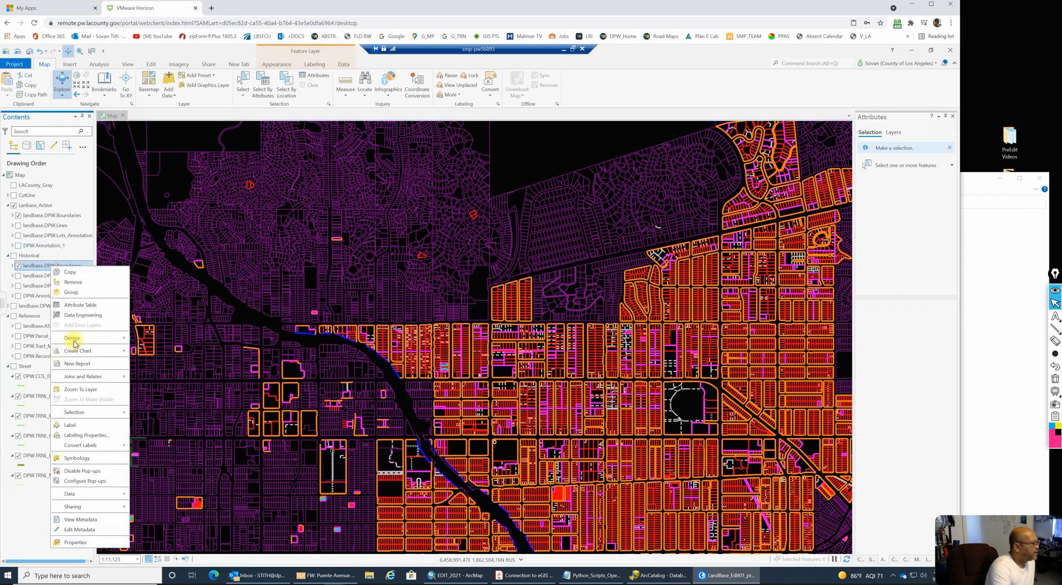
pyautogui.click(79, 543)
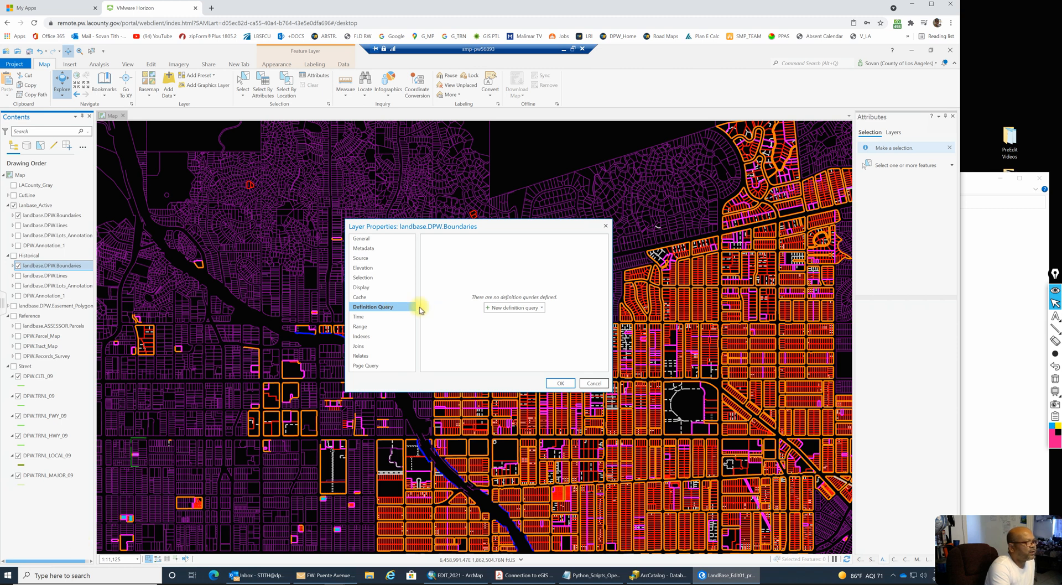
pyautogui.click(513, 309)
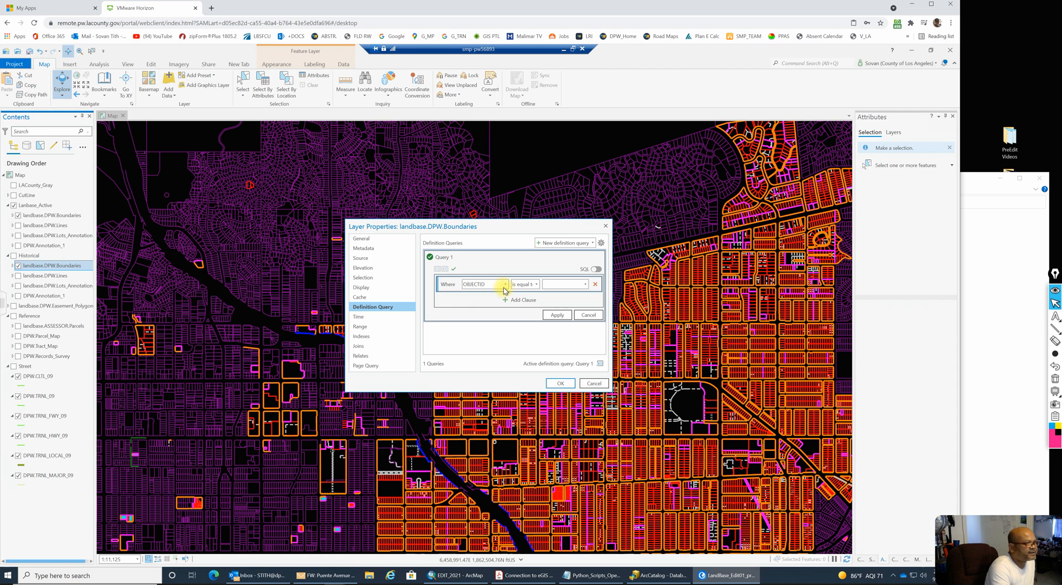
pyautogui.click(504, 284)
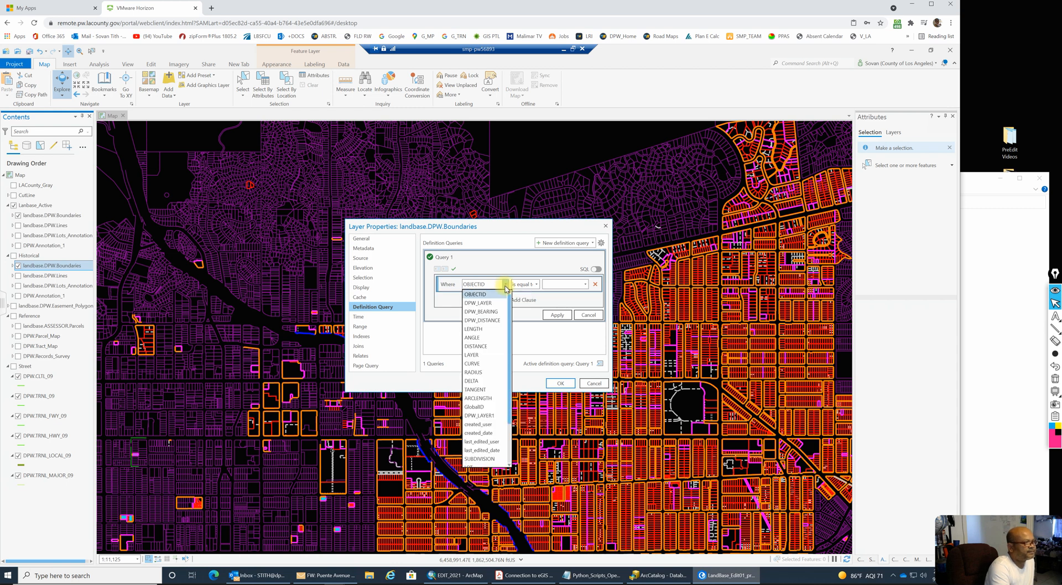
pyautogui.click(479, 450)
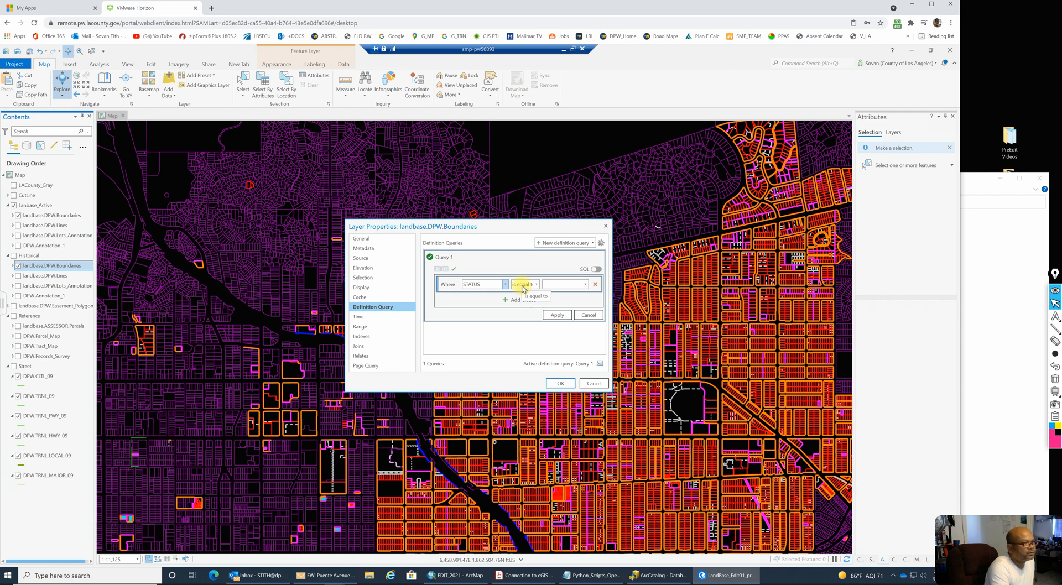
pyautogui.click(585, 285)
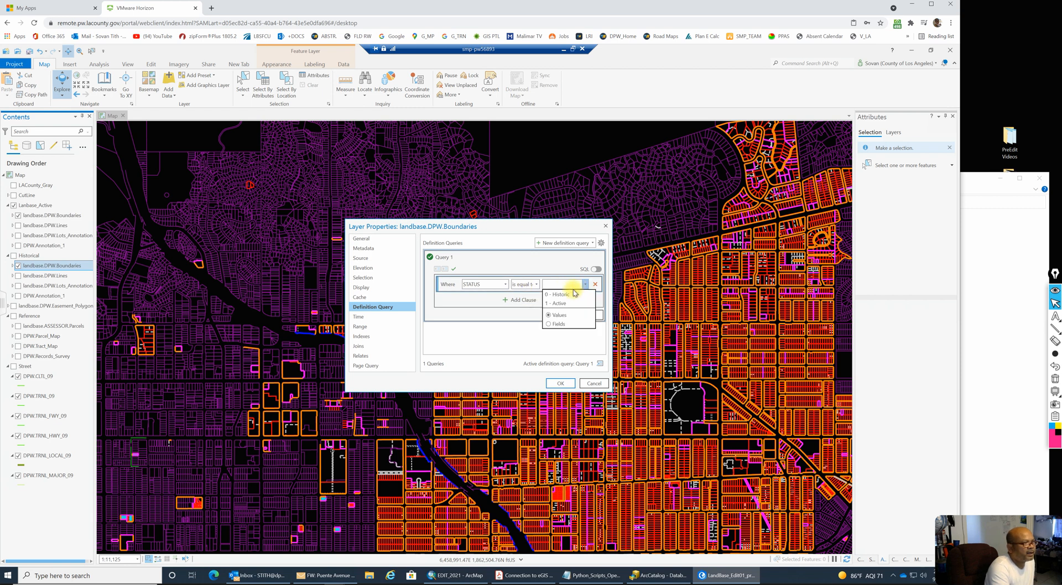
pyautogui.click(563, 295)
pyautogui.click(557, 315)
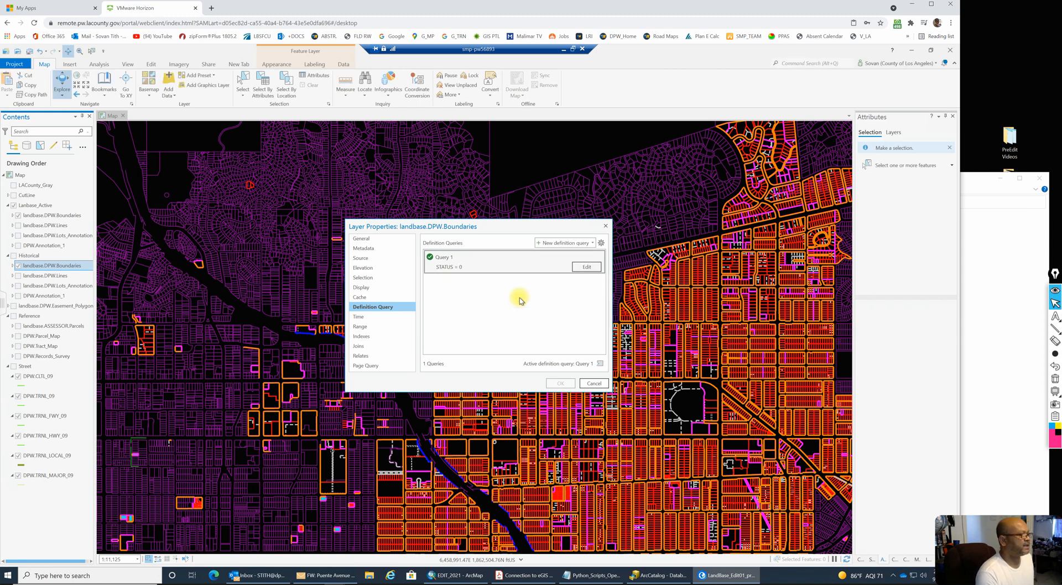
pyautogui.press('Escape')
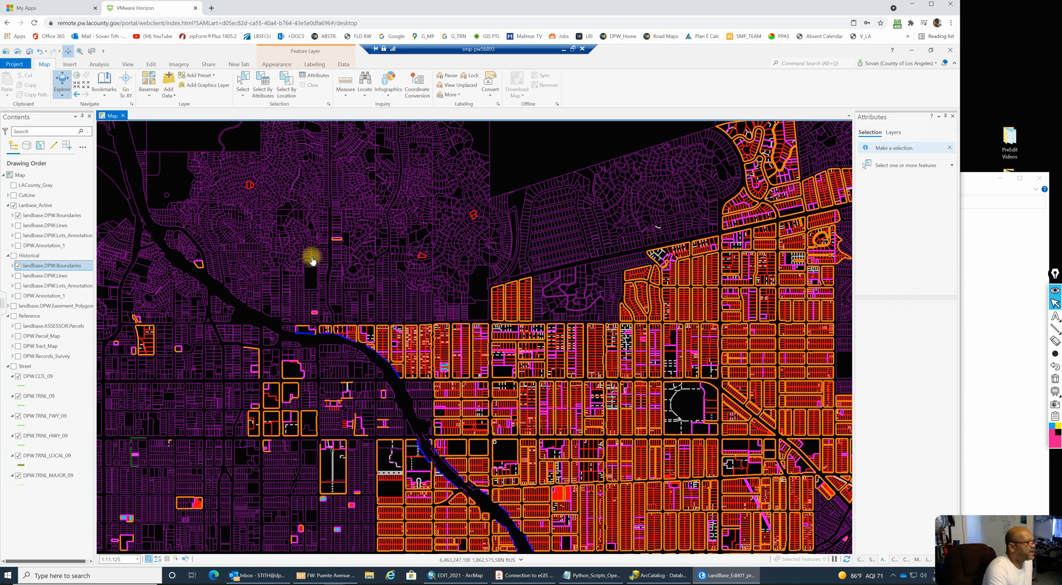
# Step: Create and apply a definition query on landbase.DPW.Lines in the Historical group where STATUS is equal to 0 - Historic
pyautogui.click(51, 278)
pyautogui.rightClick(52, 278)
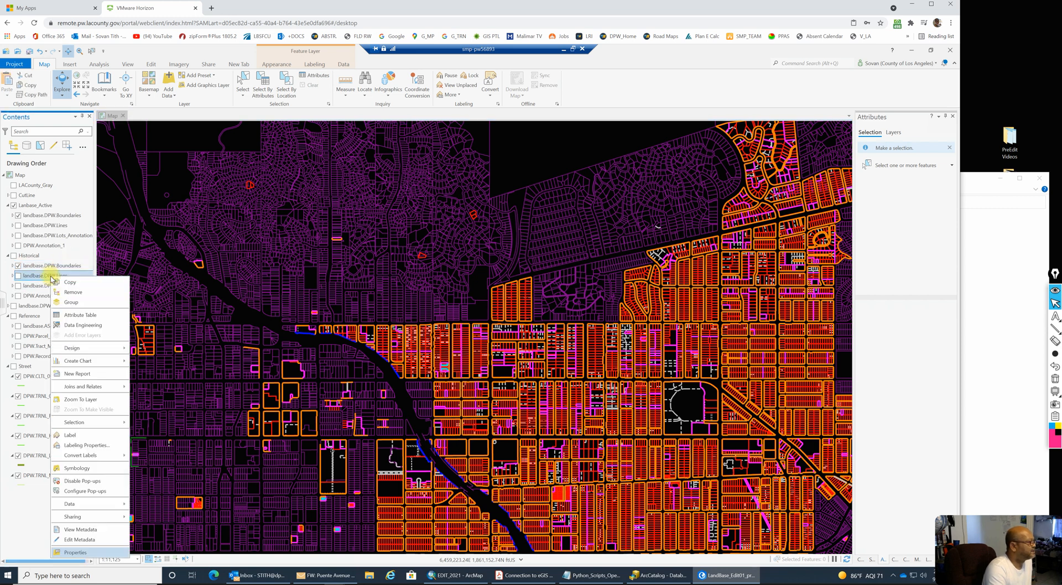
pyautogui.click(74, 553)
pyautogui.click(519, 309)
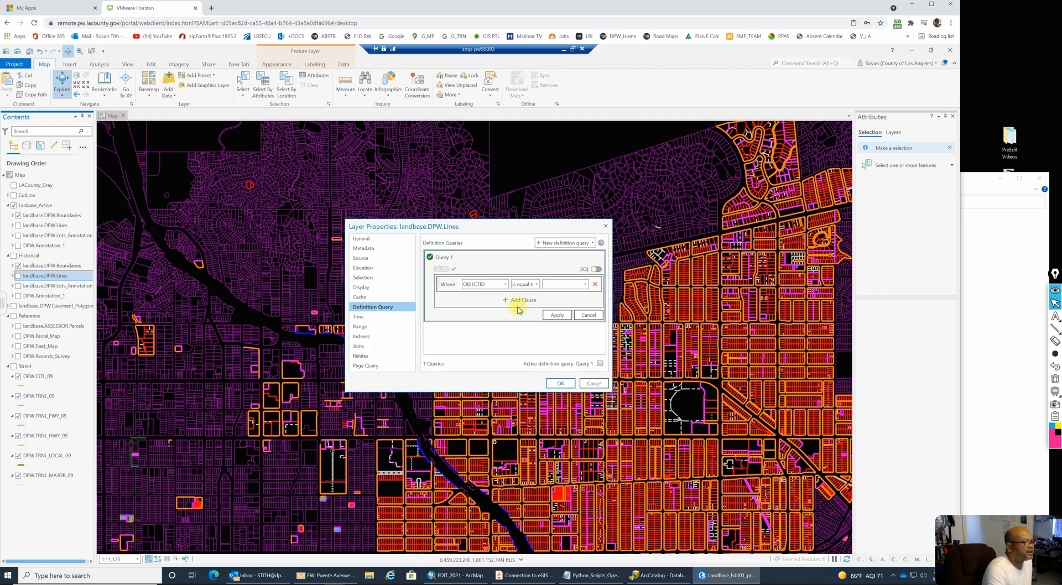
pyautogui.click(505, 284)
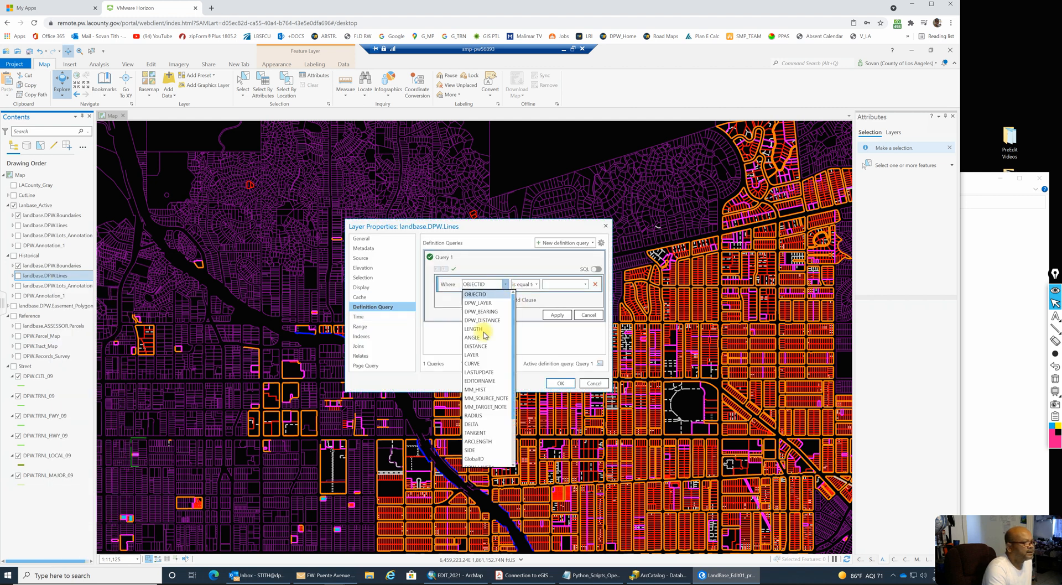
pyautogui.scroll(-2, 480, 446)
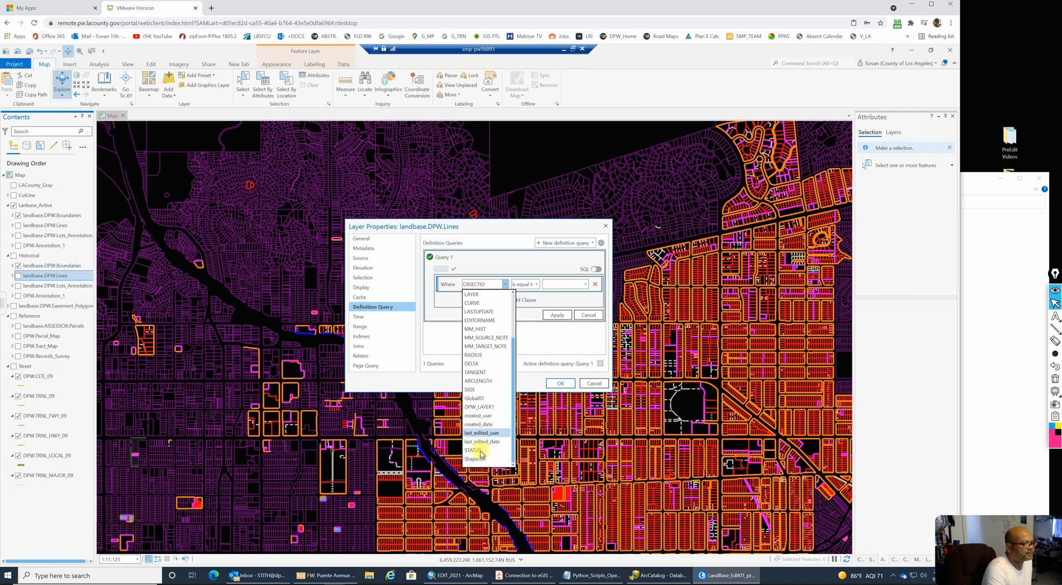
pyautogui.click(477, 450)
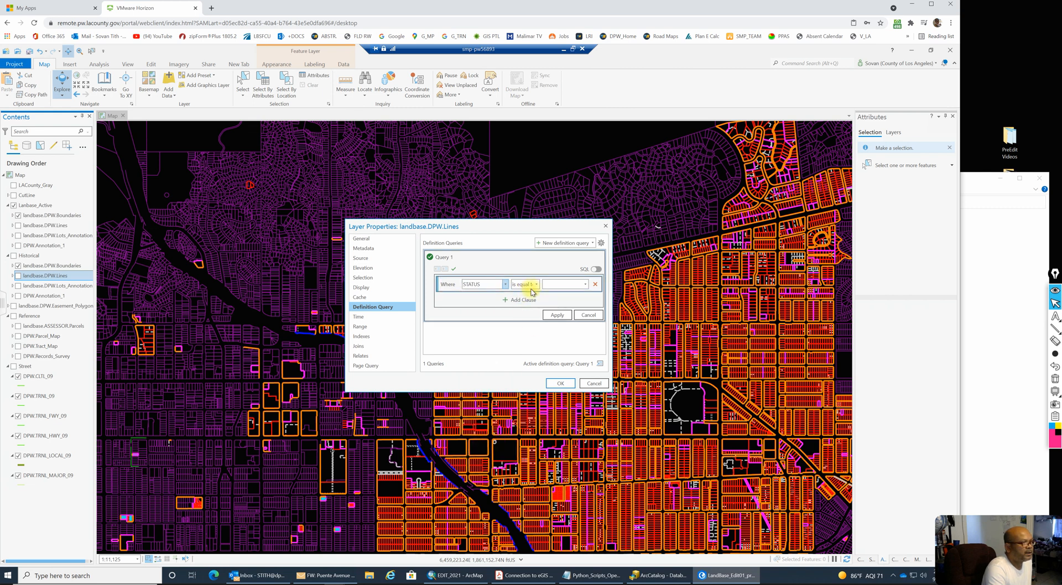
pyautogui.click(586, 286)
pyautogui.click(564, 297)
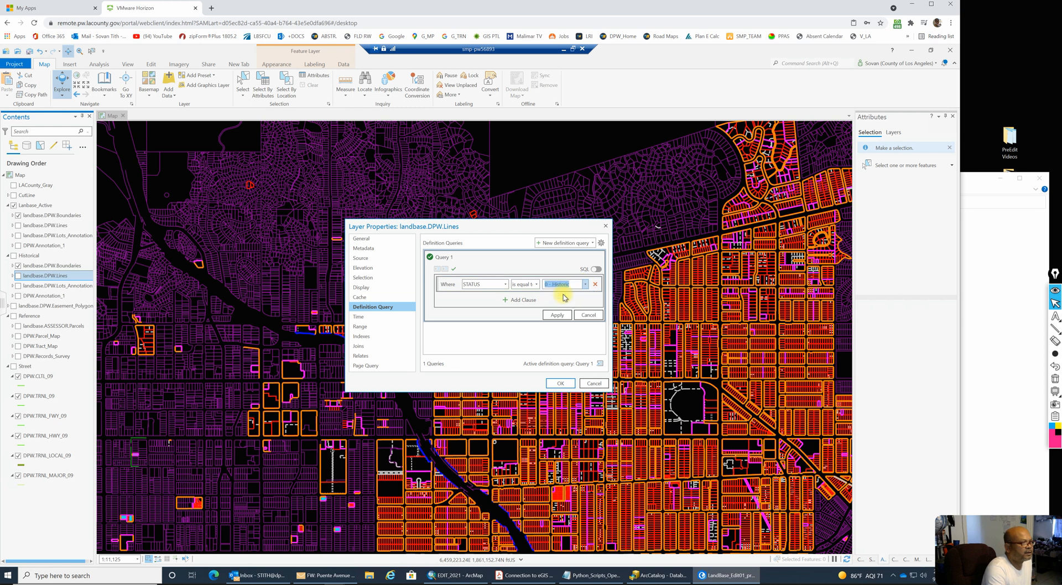
pyautogui.click(556, 315)
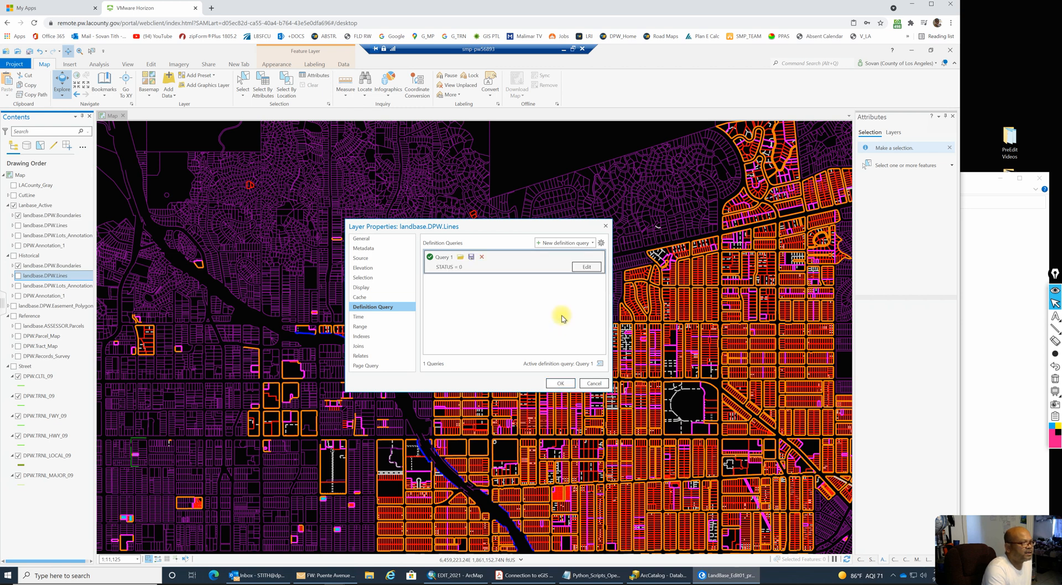
pyautogui.click(558, 384)
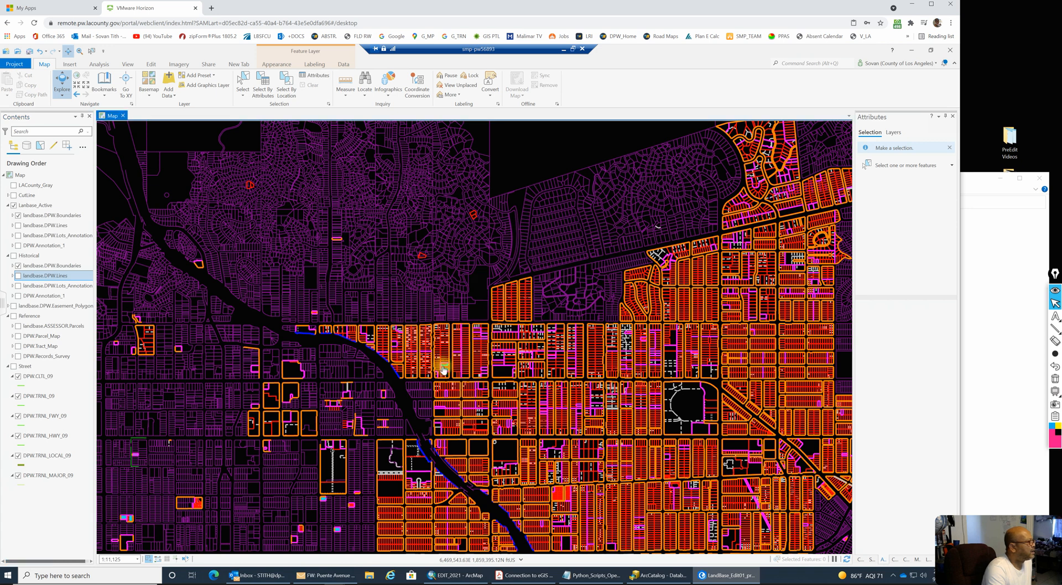
# Step: Create and apply a definition query on landbase.DPW.Lots_Annotation in the Historical group where Anno_Status is equal to 0 - Historic
pyautogui.click(59, 287)
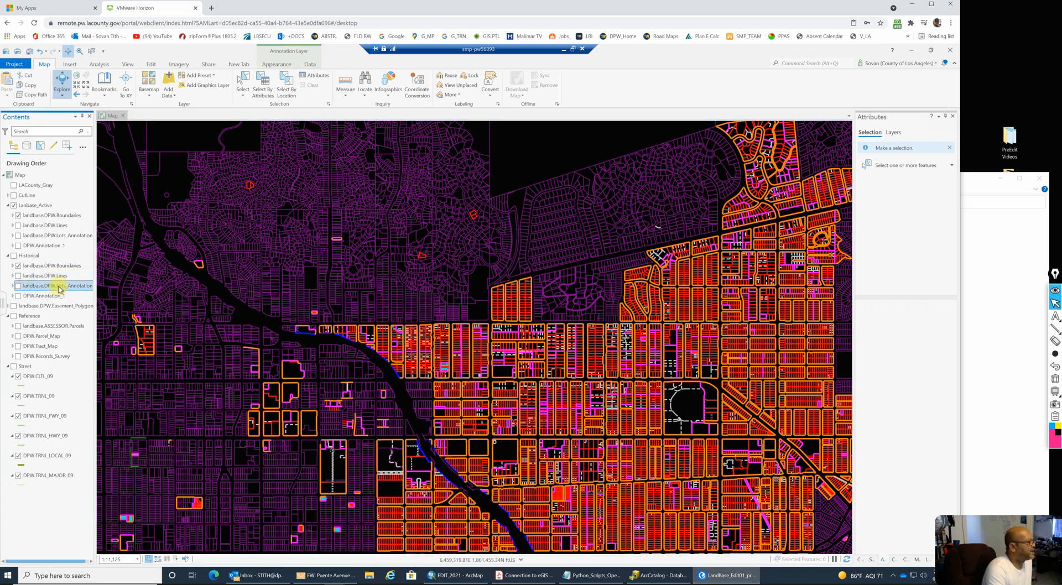
pyautogui.rightClick(57, 288)
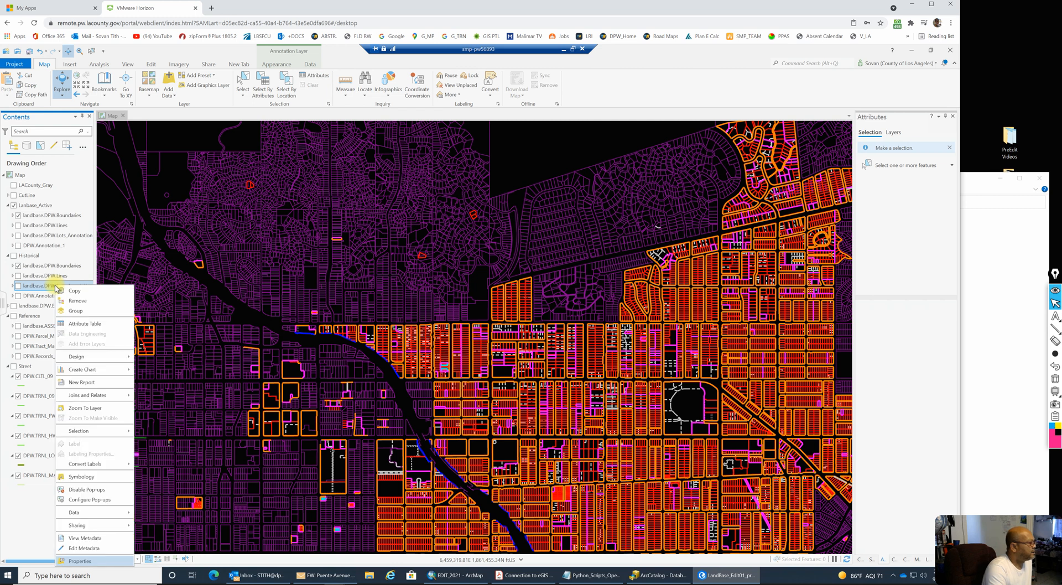
pyautogui.click(79, 561)
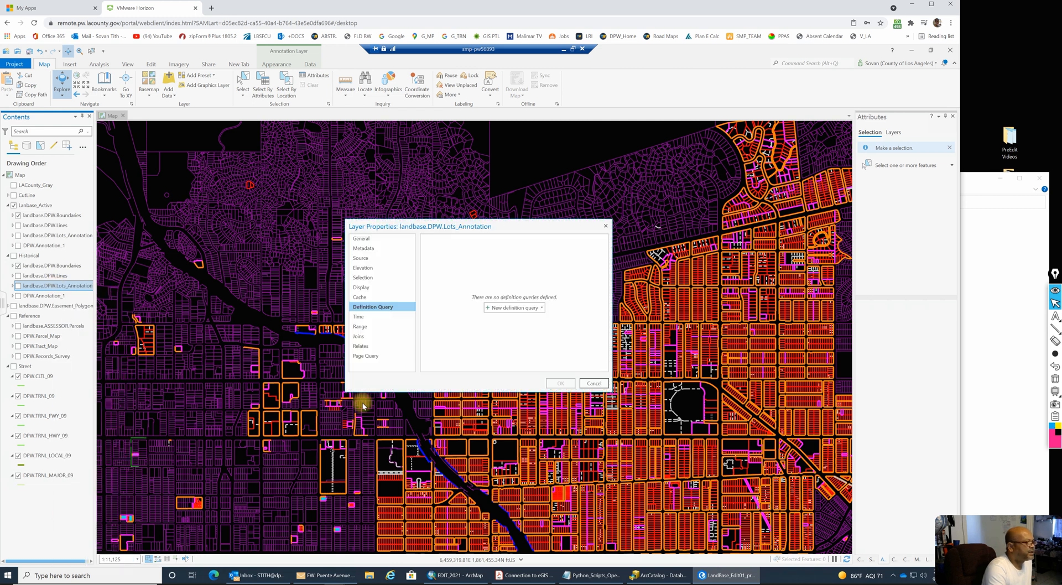
pyautogui.click(508, 308)
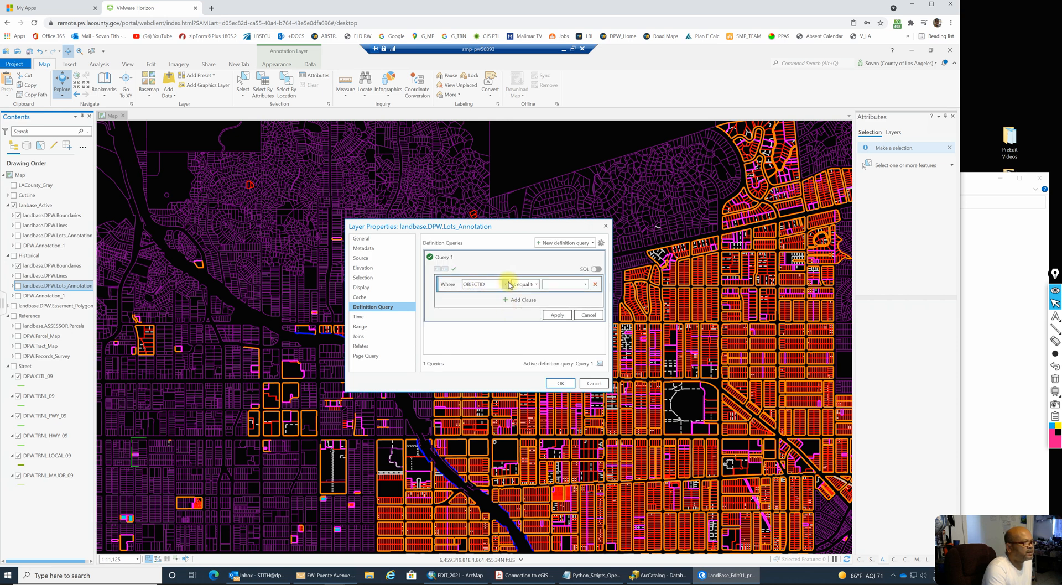
pyautogui.click(505, 285)
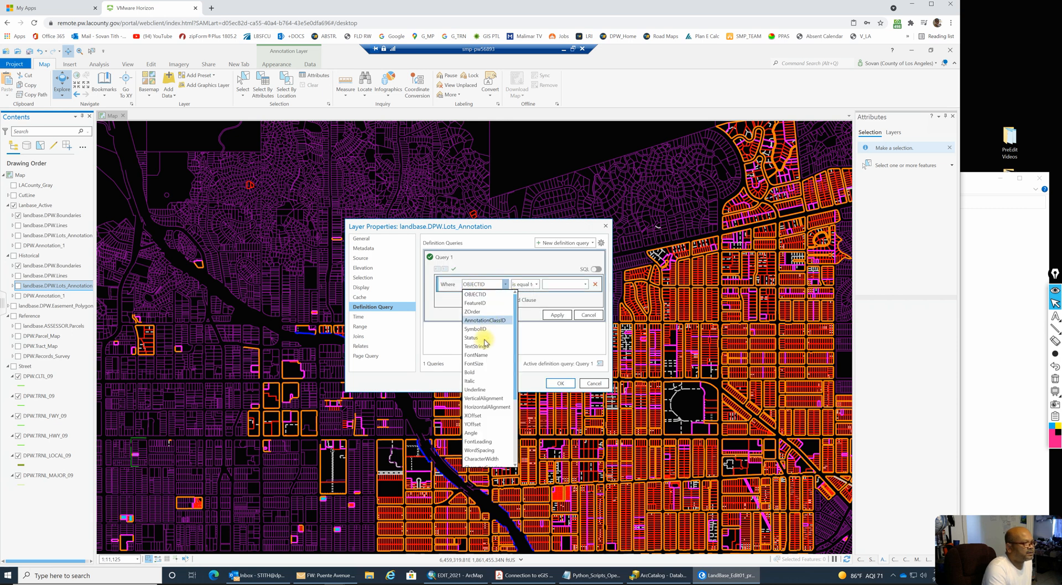
pyautogui.scroll(-5, 494, 441)
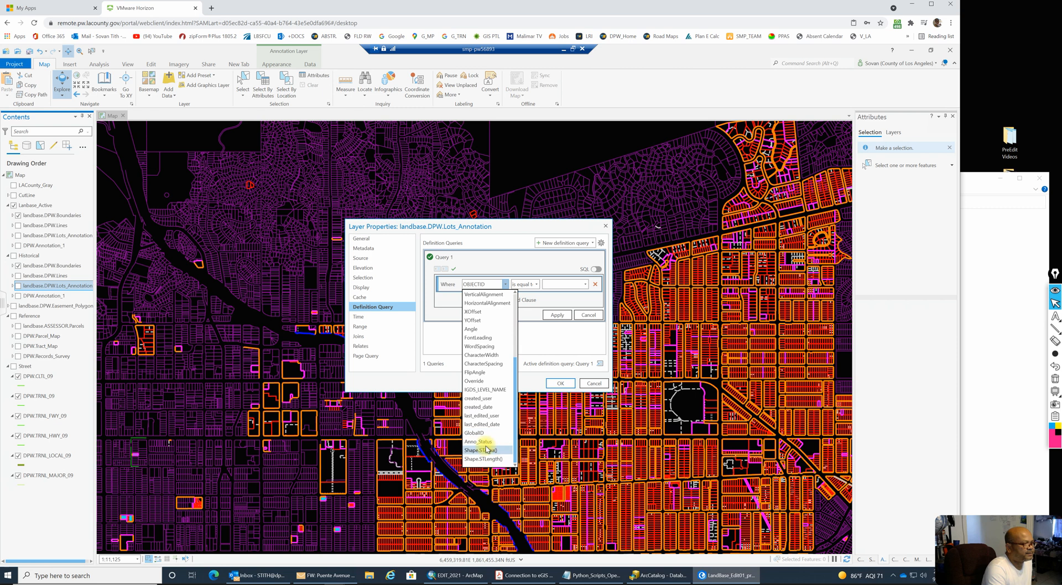
pyautogui.click(485, 443)
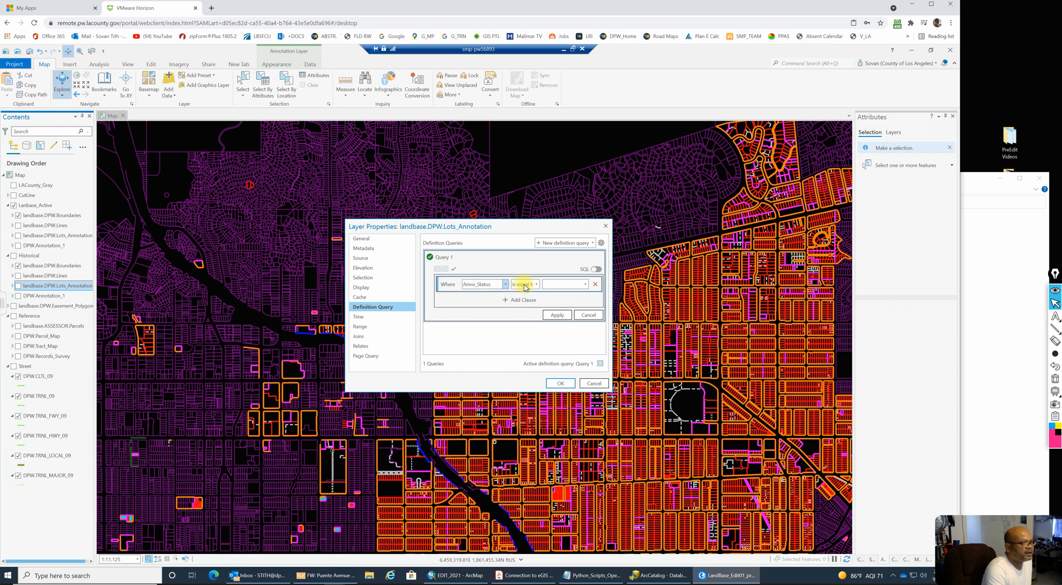
pyautogui.click(587, 286)
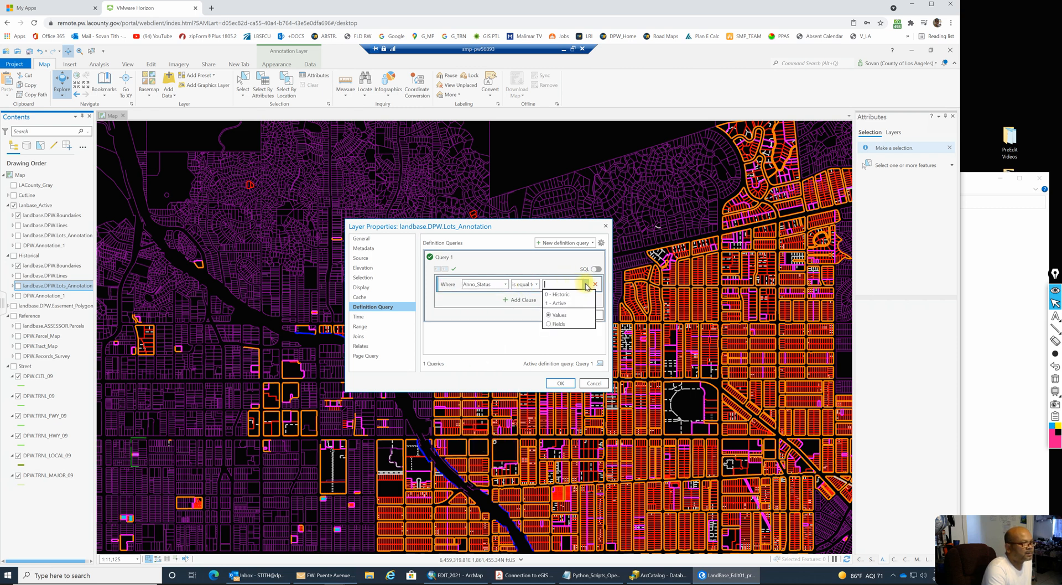
pyautogui.click(561, 294)
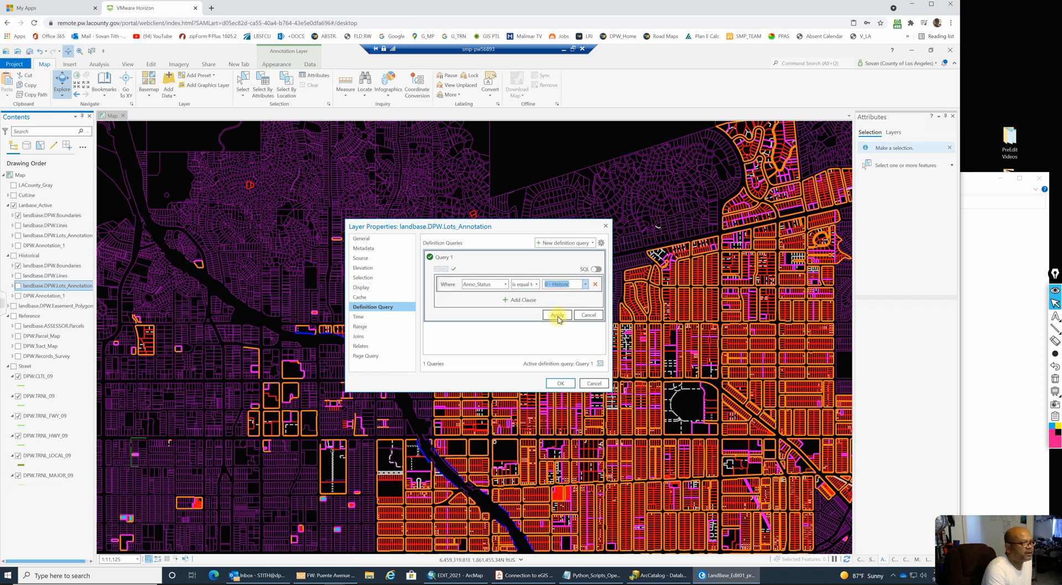
pyautogui.click(558, 317)
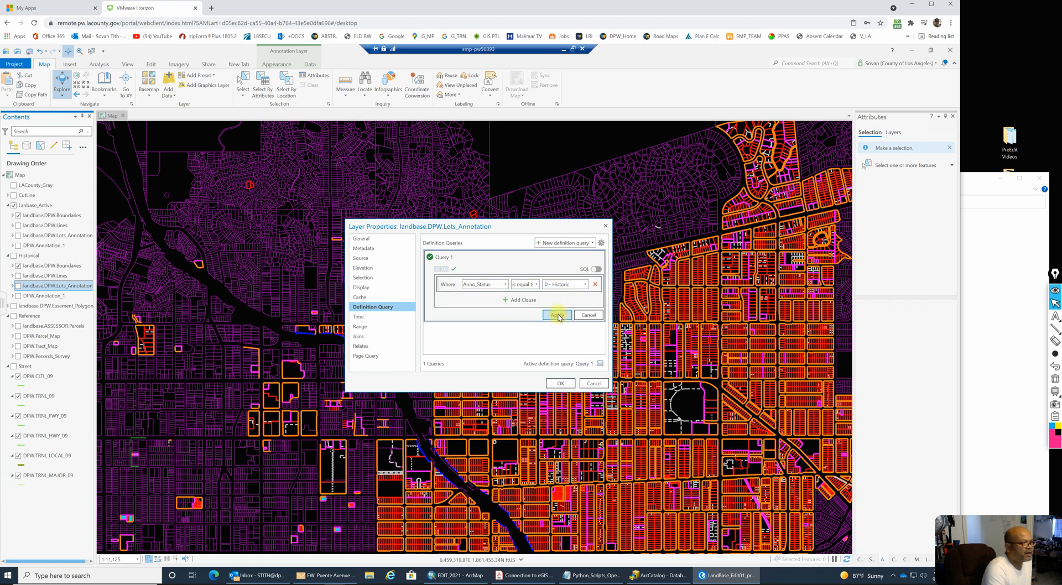
pyautogui.click(559, 383)
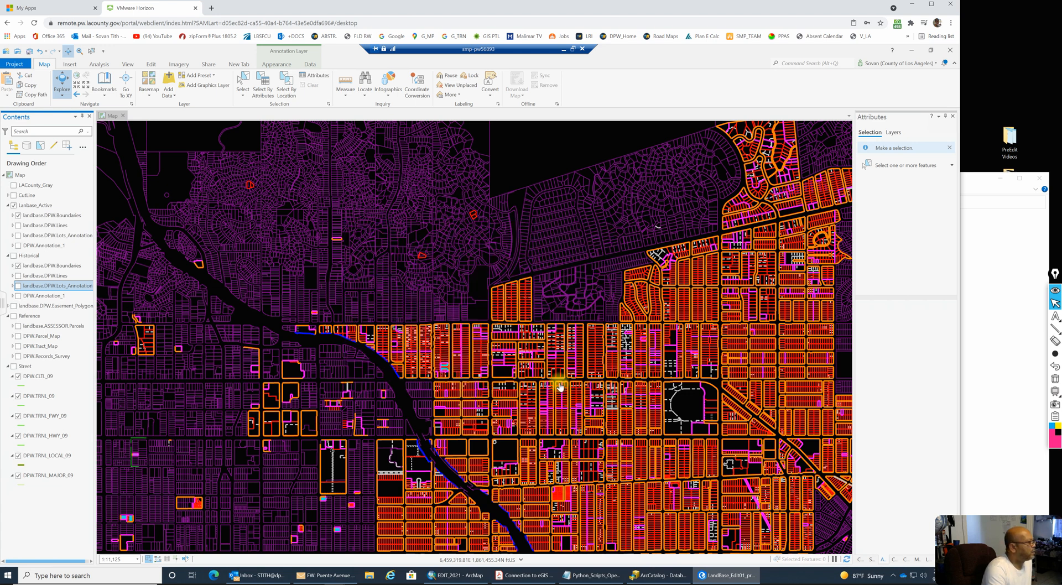
# Step: Create and apply a definition query on DPW.Annotation_1 in the Historical group where Anno_Status is equal to 0 - Historic
pyautogui.click(40, 298)
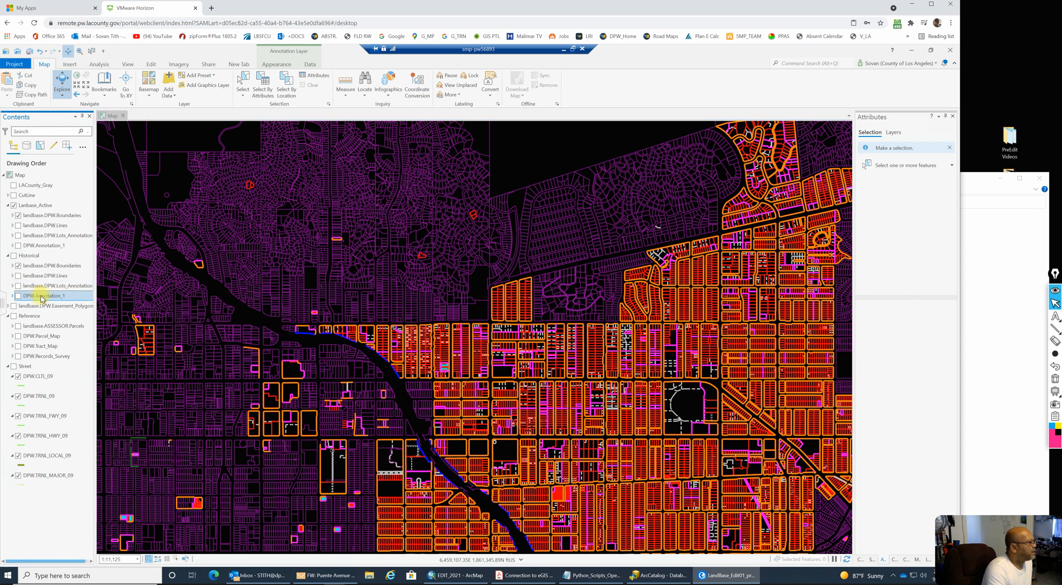
pyautogui.rightClick(43, 299)
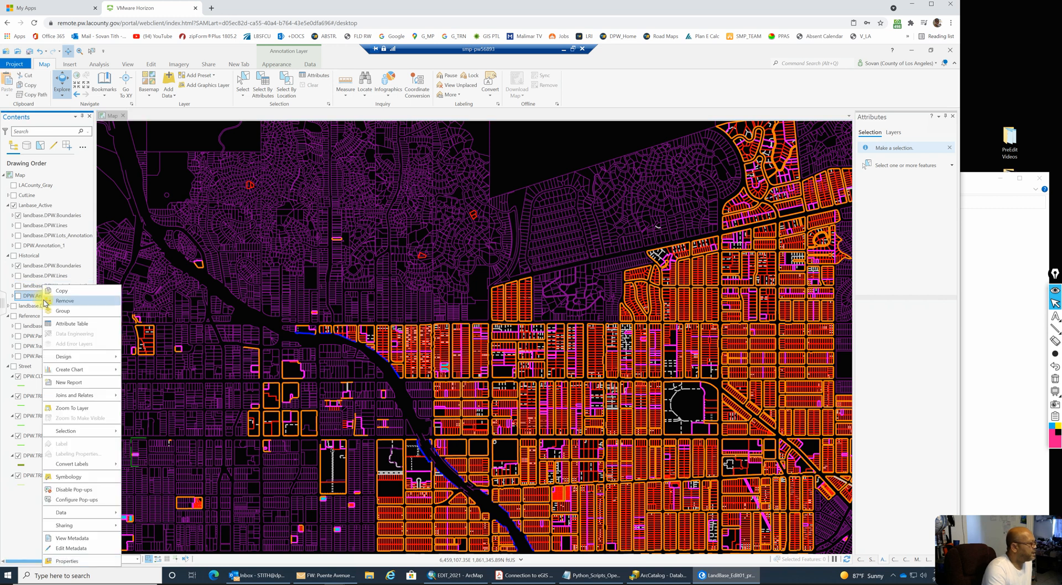
pyautogui.click(67, 560)
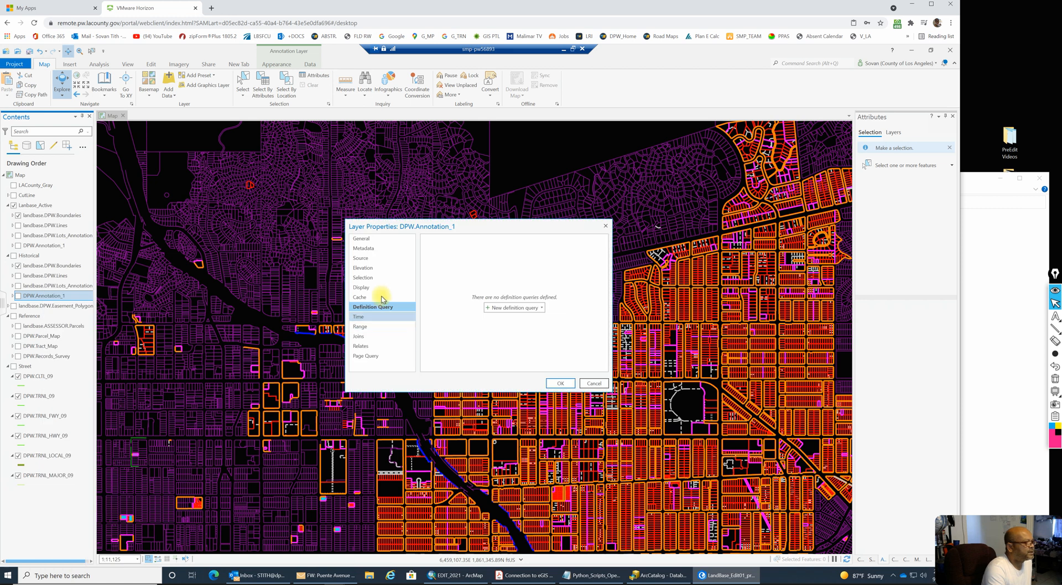
pyautogui.click(499, 310)
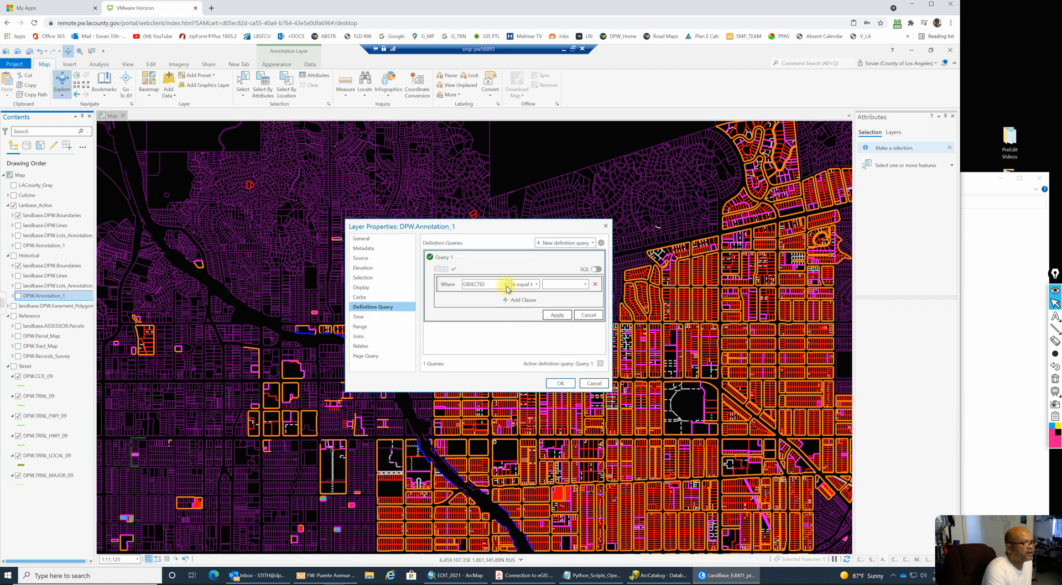
pyautogui.click(505, 284)
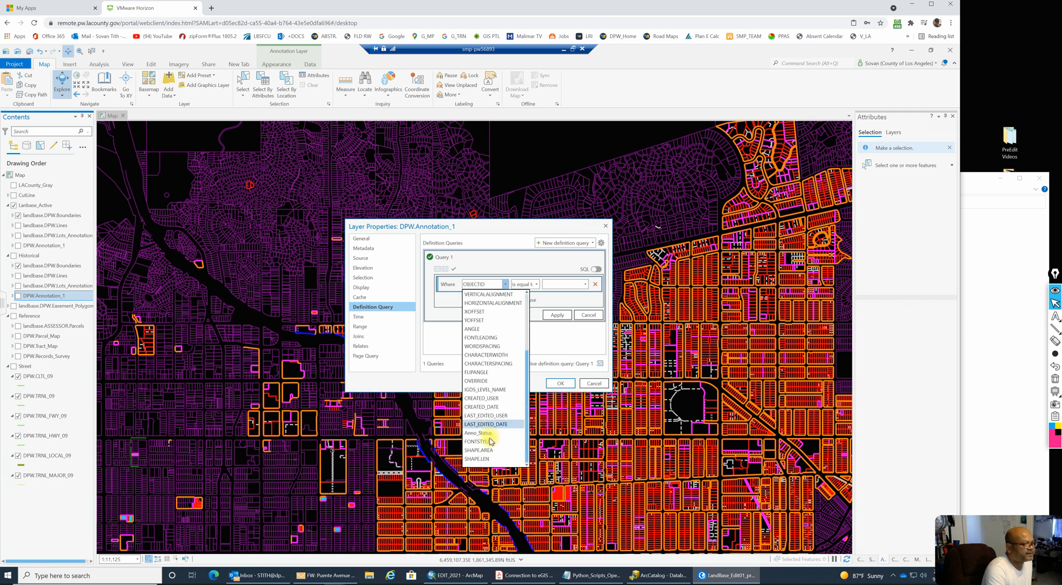
pyautogui.click(478, 433)
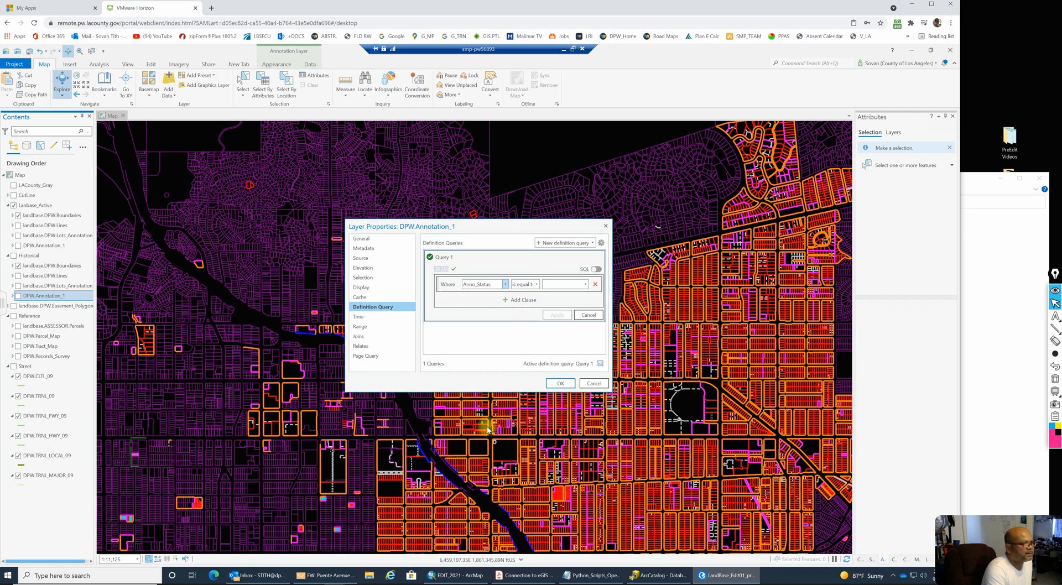
pyautogui.click(586, 285)
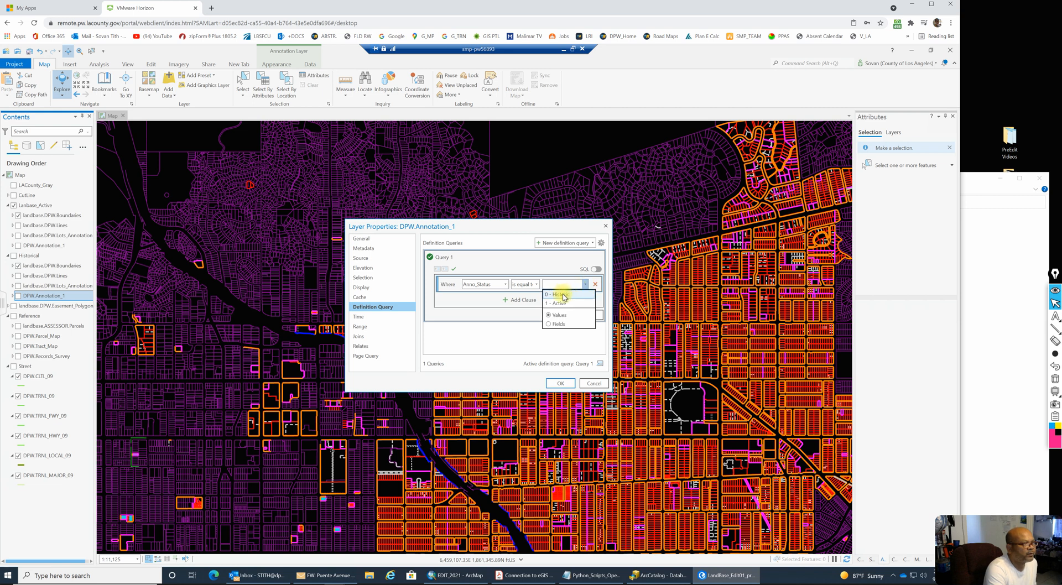
pyautogui.click(562, 294)
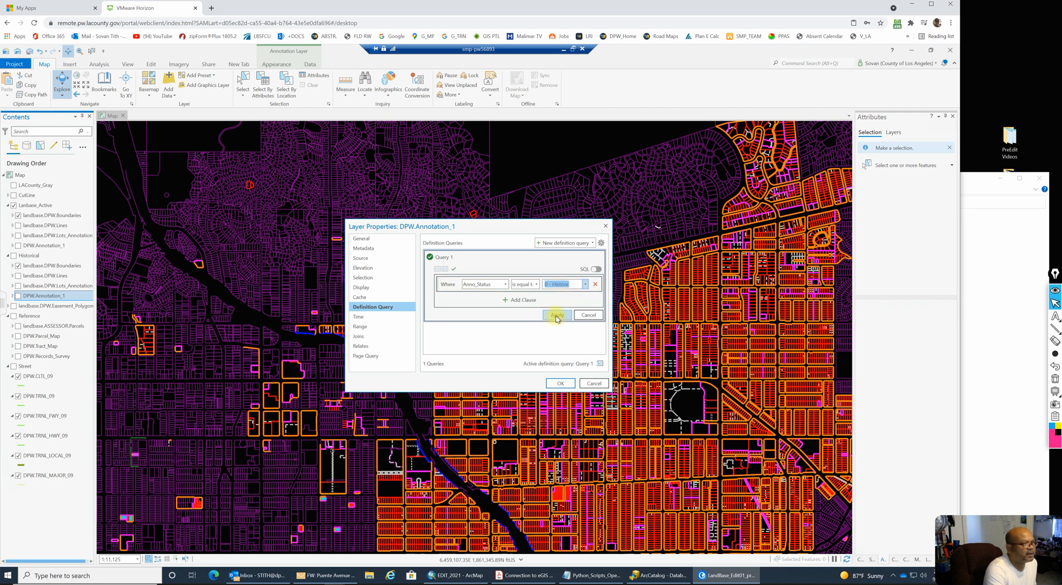
pyautogui.click(557, 315)
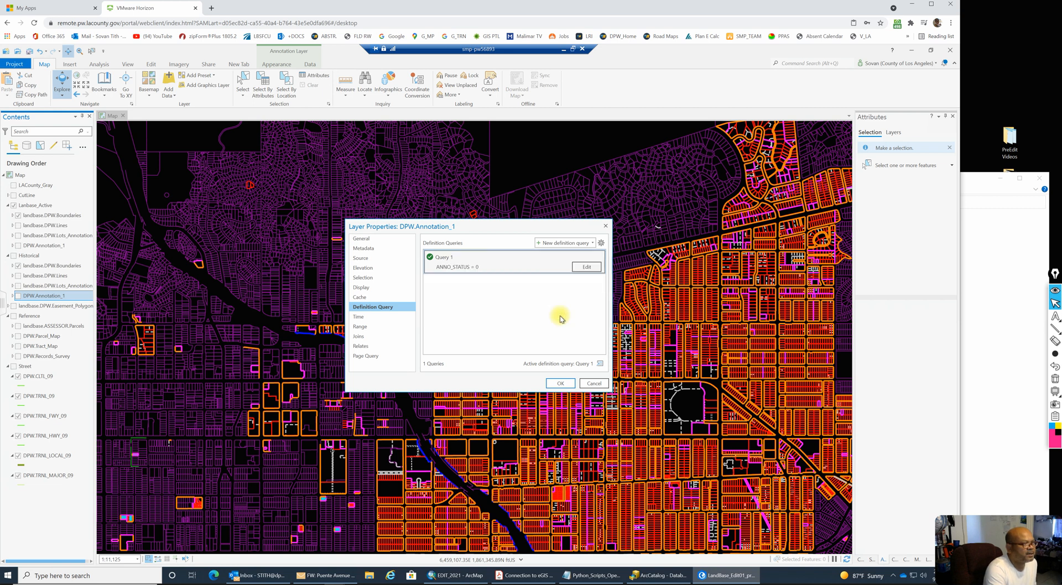
pyautogui.click(559, 385)
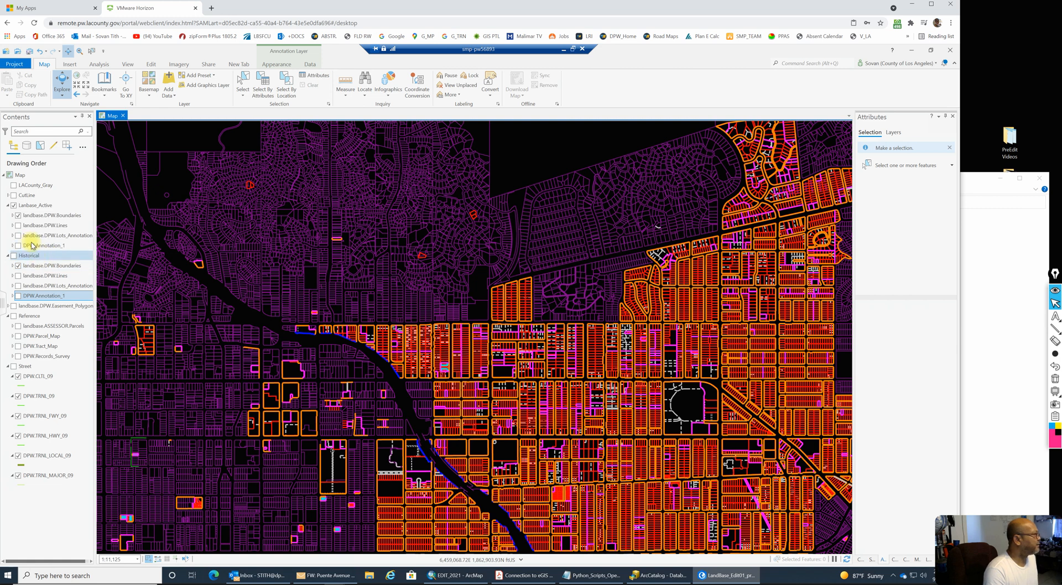
# Step: Display the Historical group instead of Lanbase_Active on the map and inspect the attributes of one landbase.DPW.Boundaries line
pyautogui.click(14, 206)
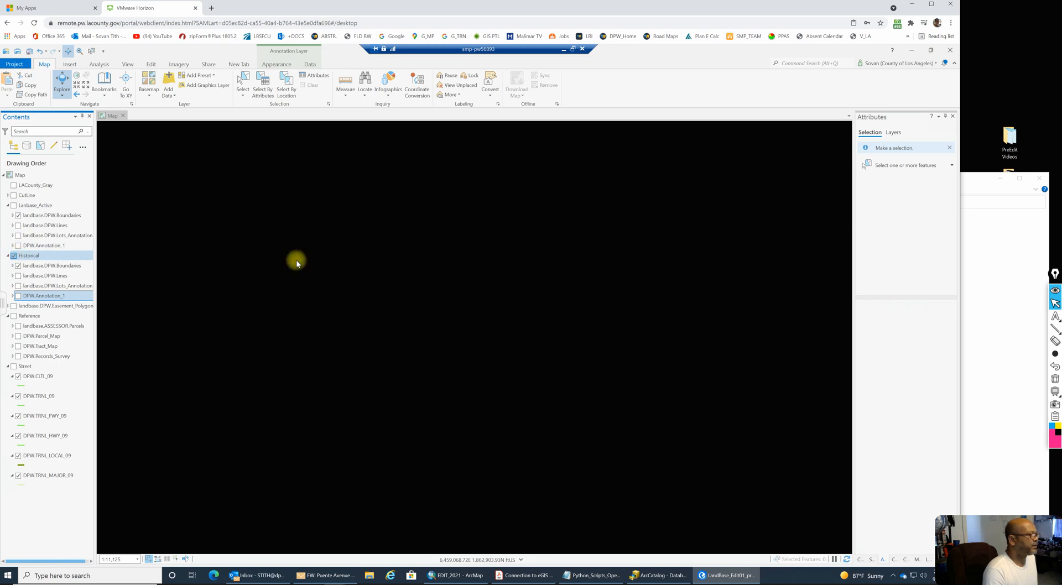
pyautogui.click(14, 256)
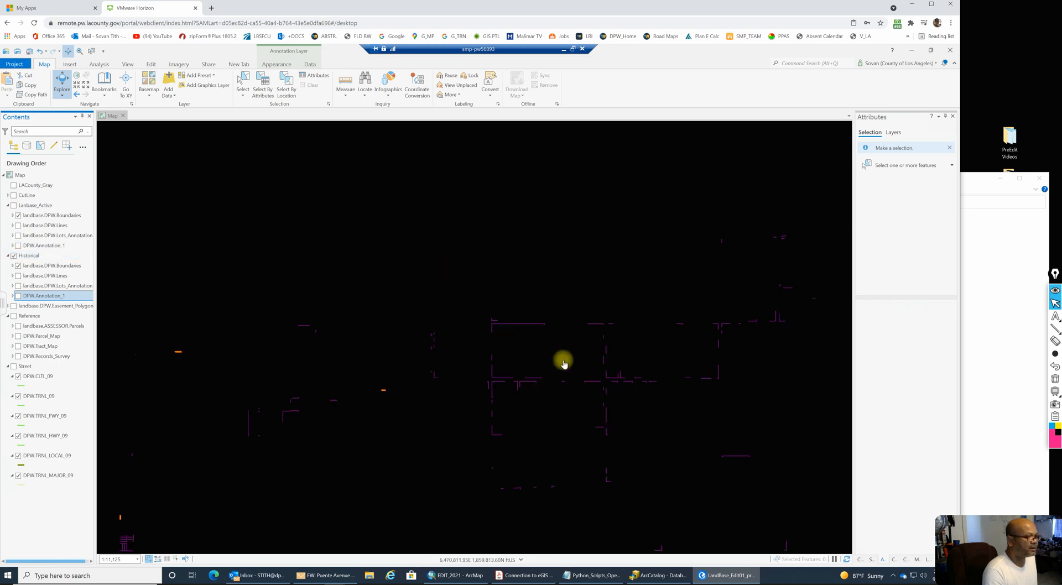
pyautogui.click(526, 344)
pyautogui.moveTo(526, 344); pyautogui.dragTo(505, 334)
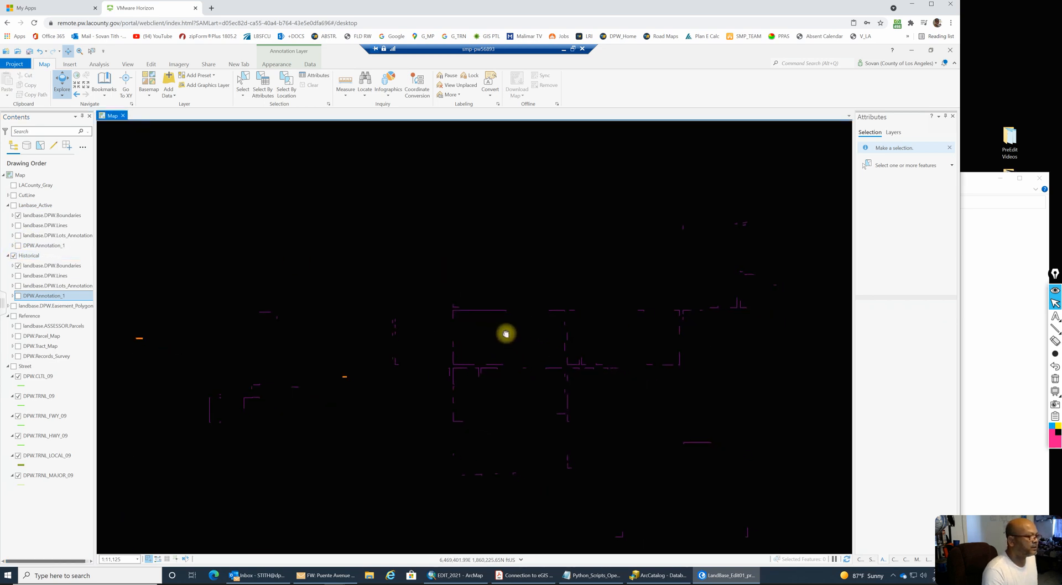
pyautogui.scroll(5, 578, 363)
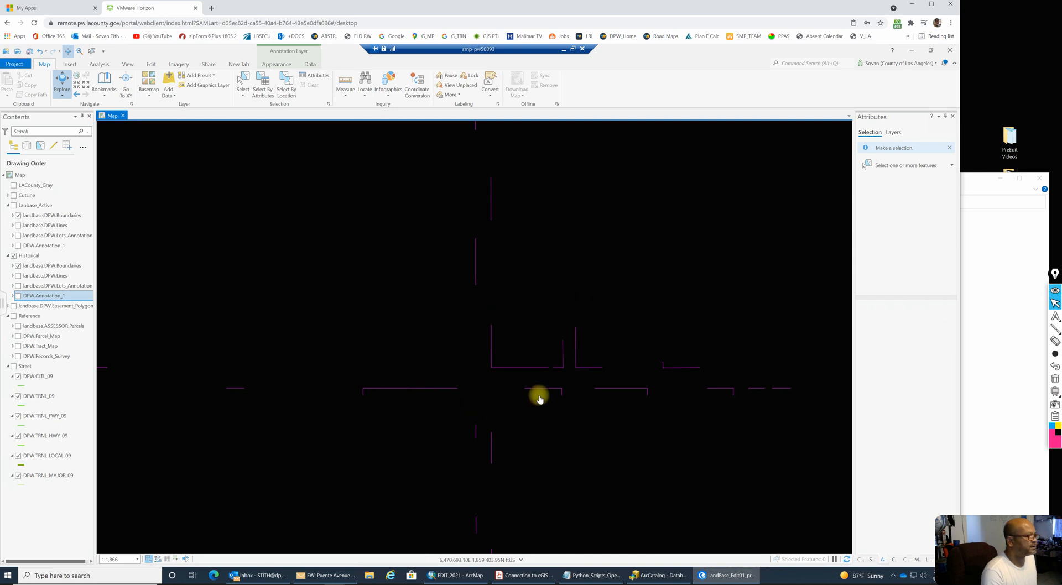
pyautogui.click(491, 345)
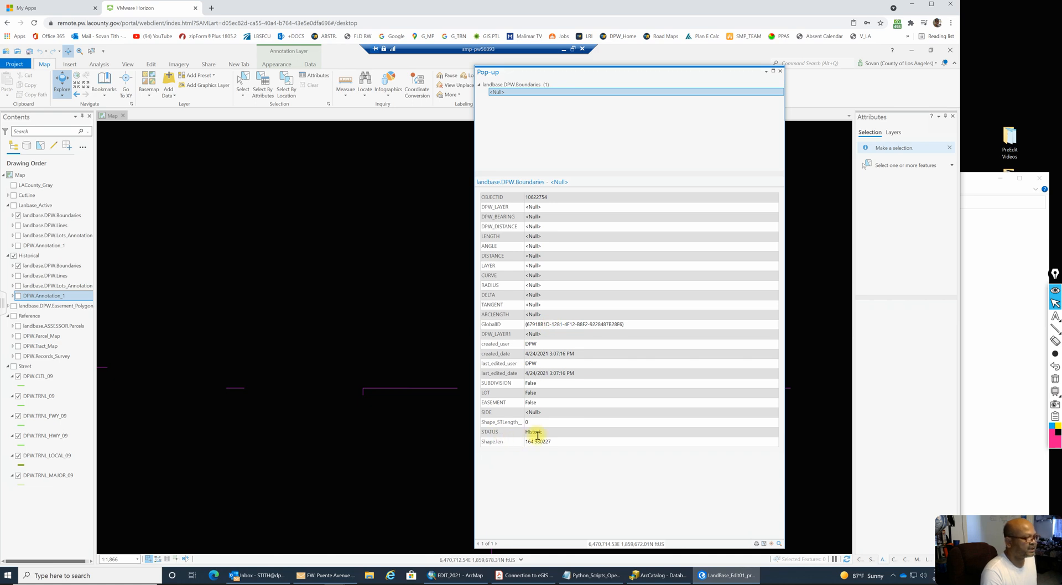
pyautogui.click(781, 72)
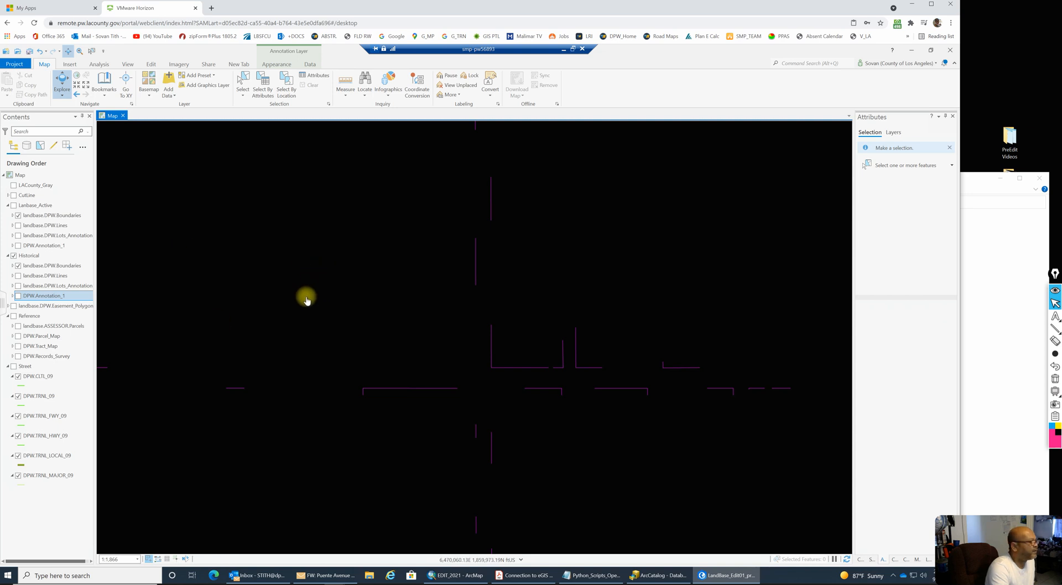
# Step: Turn on DPW.Annotation_1 in the Historical group and zoom the map to record 951978 from its attribute table, then close the table
pyautogui.click(37, 509)
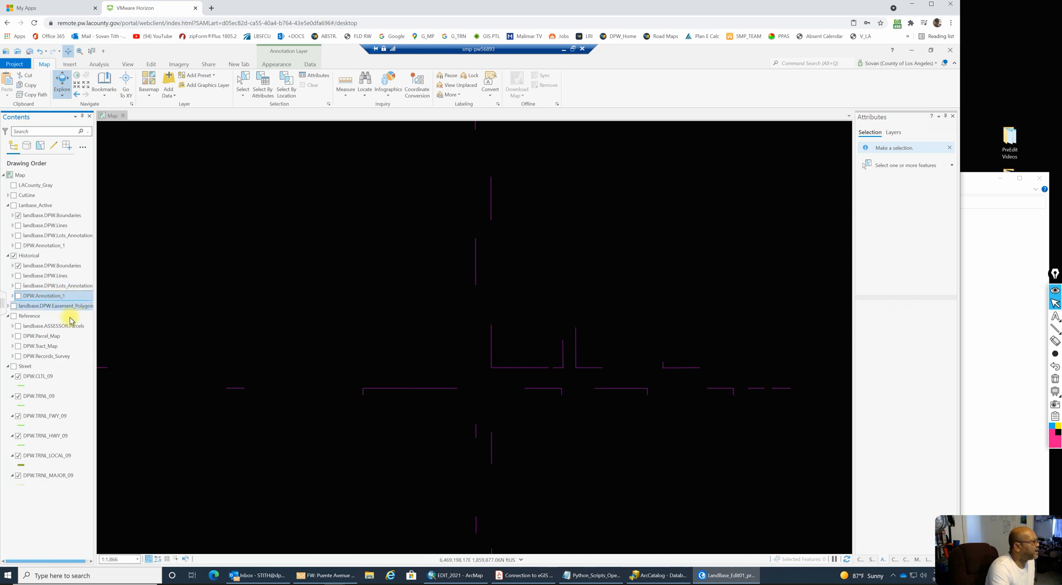
pyautogui.click(19, 296)
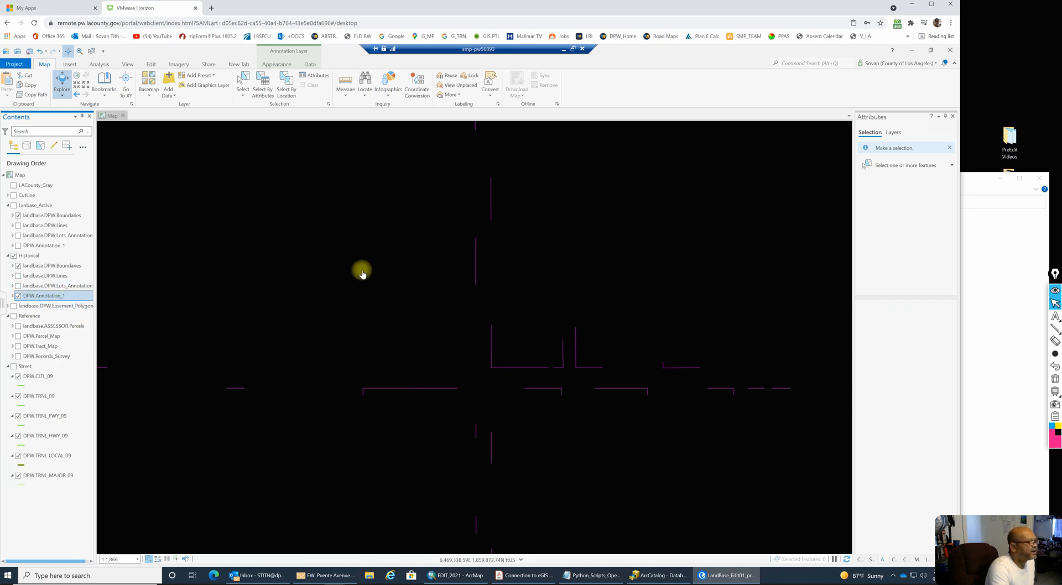
pyautogui.rightClick(51, 299)
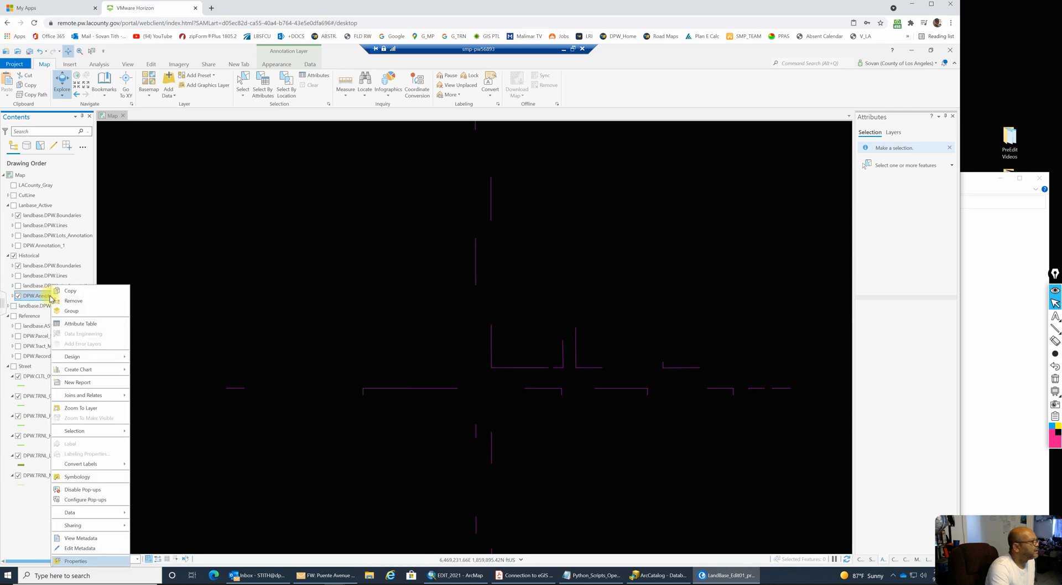
pyautogui.click(71, 324)
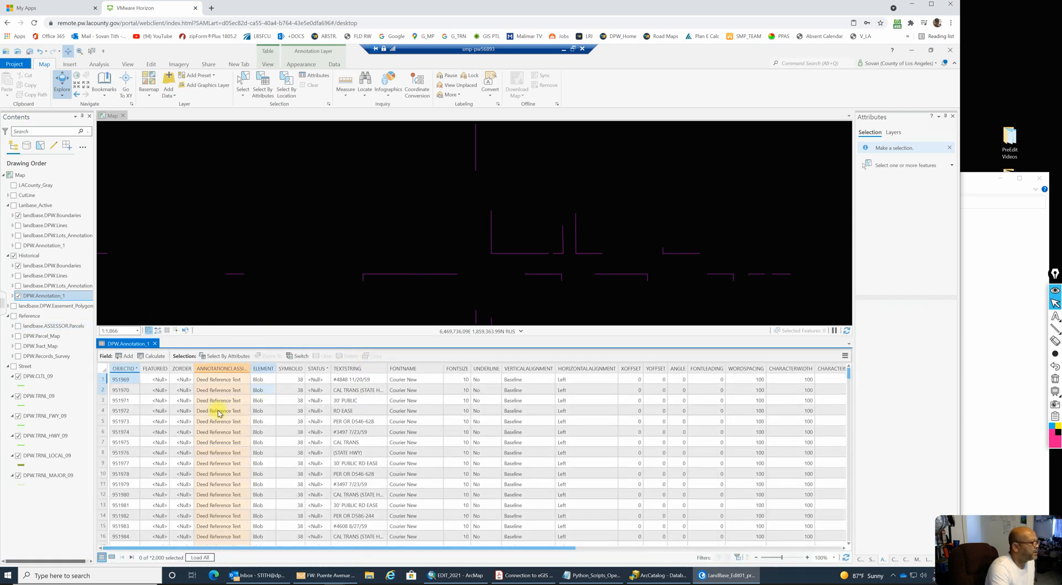
pyautogui.doubleClick(101, 475)
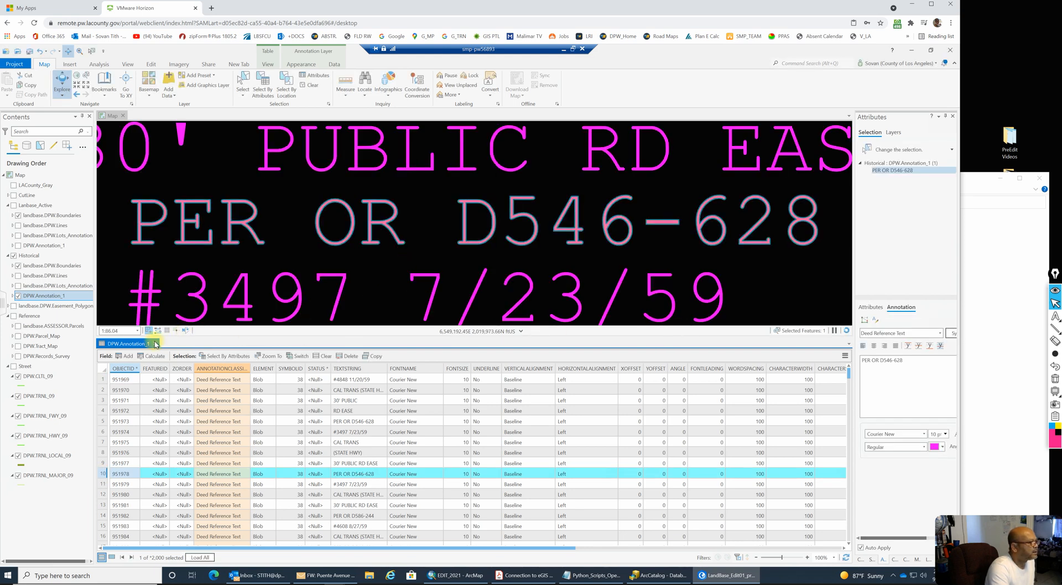
pyautogui.click(174, 332)
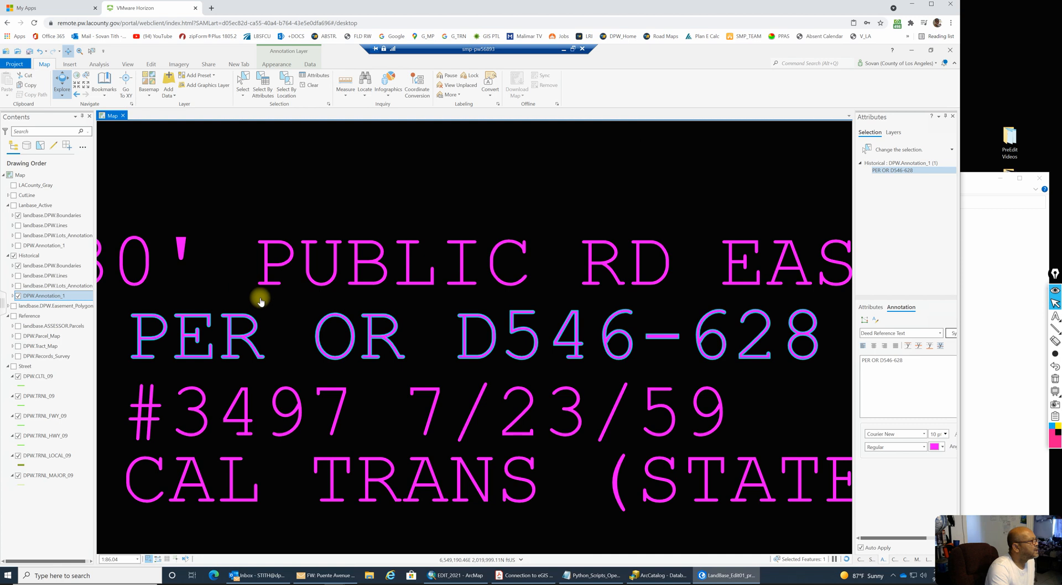
pyautogui.scroll(-5, 261, 302)
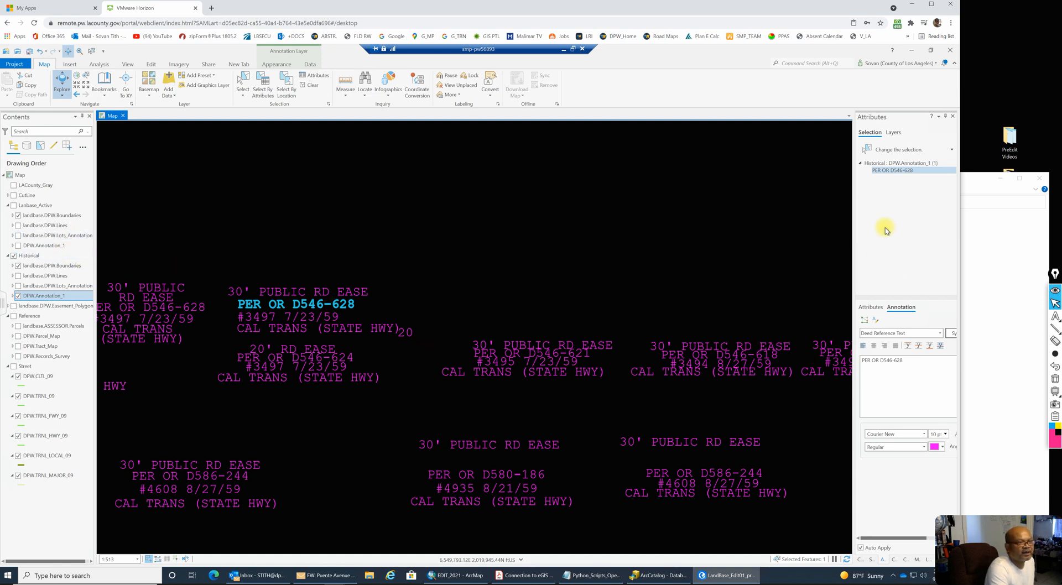
# Step: Inspect the attributes of the selected PER OR D546-628 annotation, down to its Anno_Status field
pyautogui.click(883, 562)
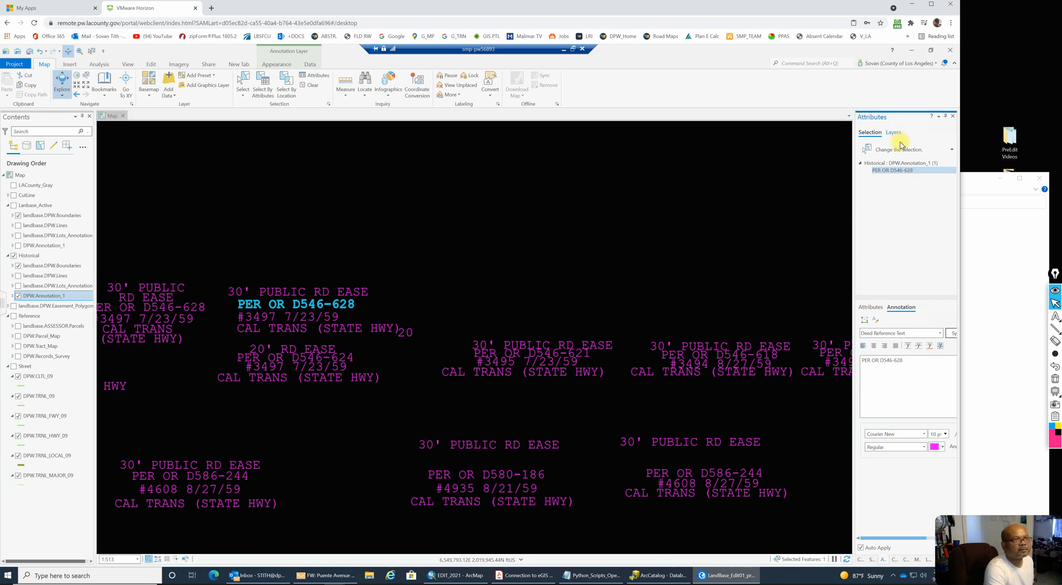
pyautogui.click(890, 171)
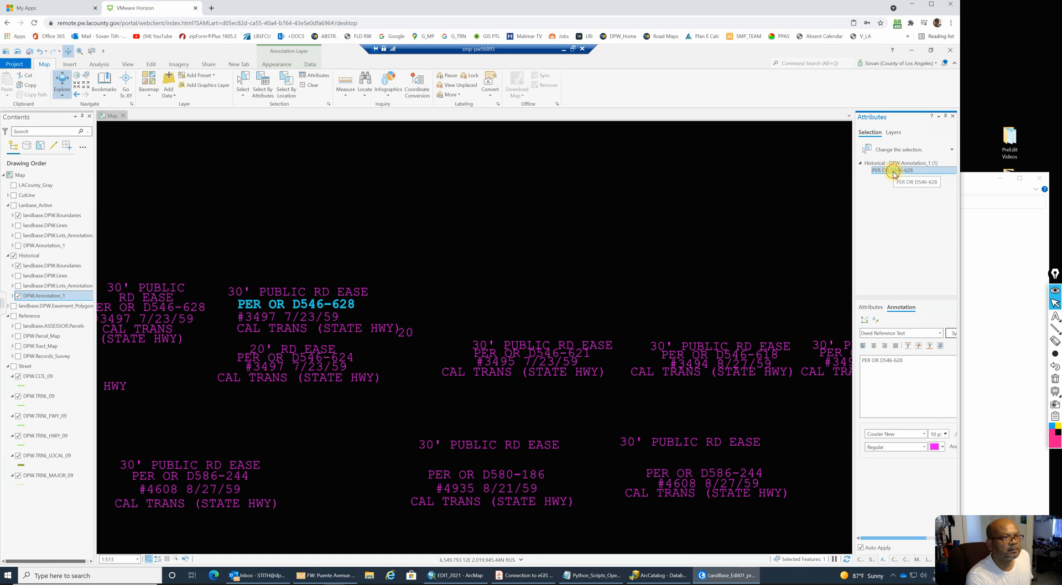
pyautogui.click(866, 307)
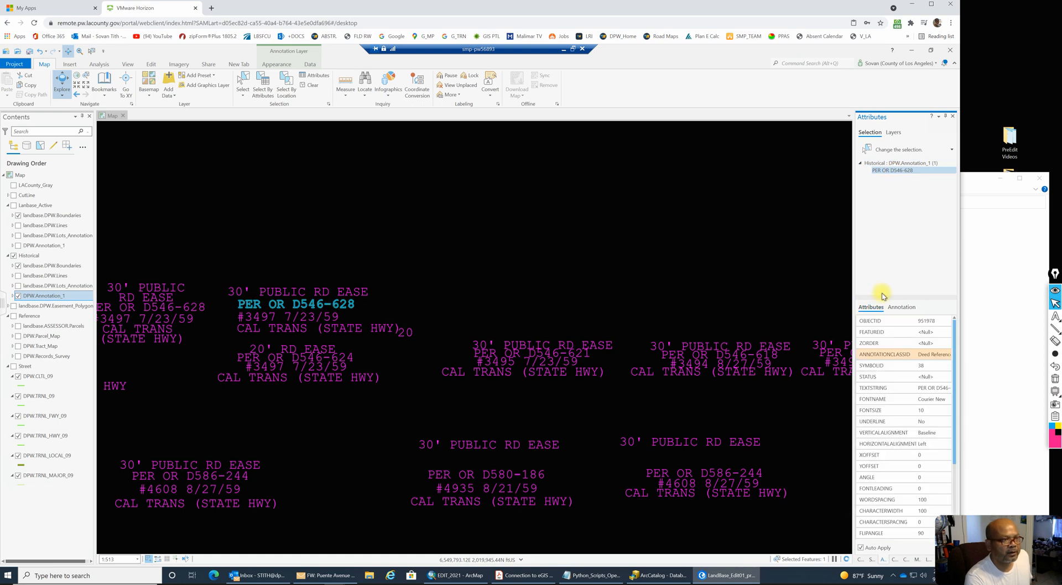
pyautogui.scroll(-3, 908, 466)
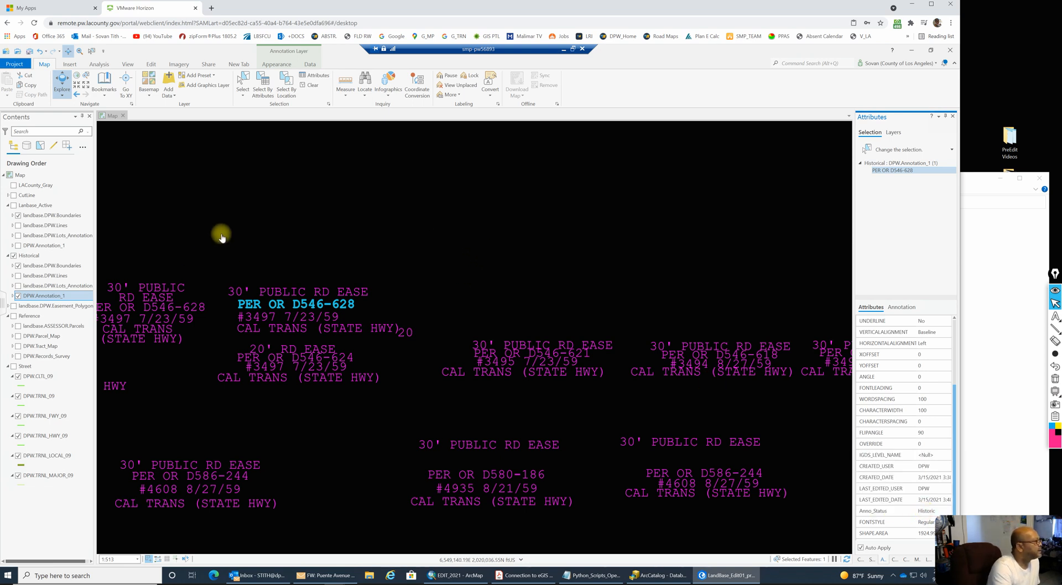
# Step: Display Lanbase_Active with its DPW.Annotation_1 instead of Historical, briefly showing Historical again to compare the annotation on the map
pyautogui.click(14, 256)
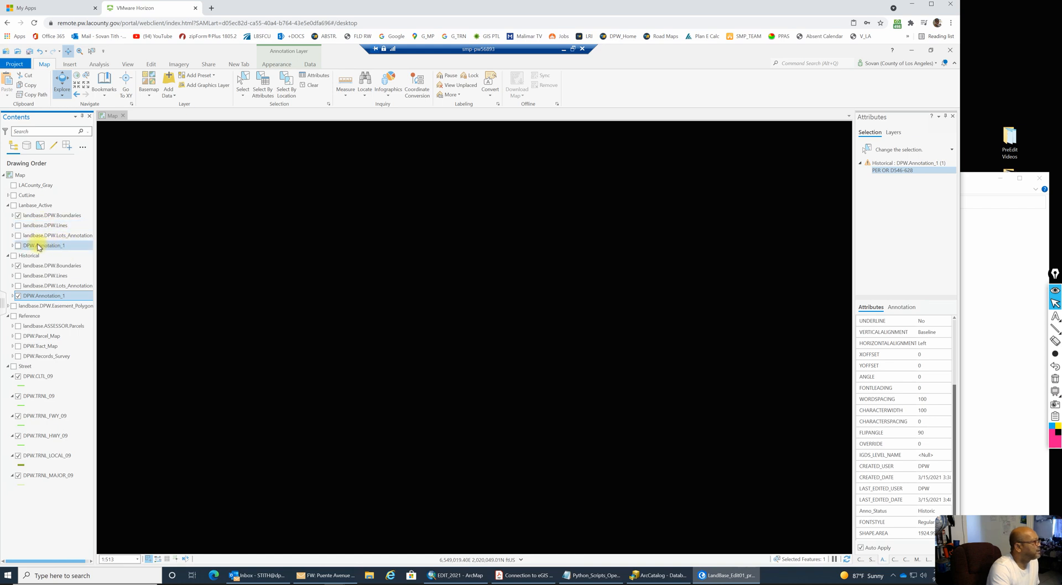
pyautogui.click(18, 246)
pyautogui.click(14, 205)
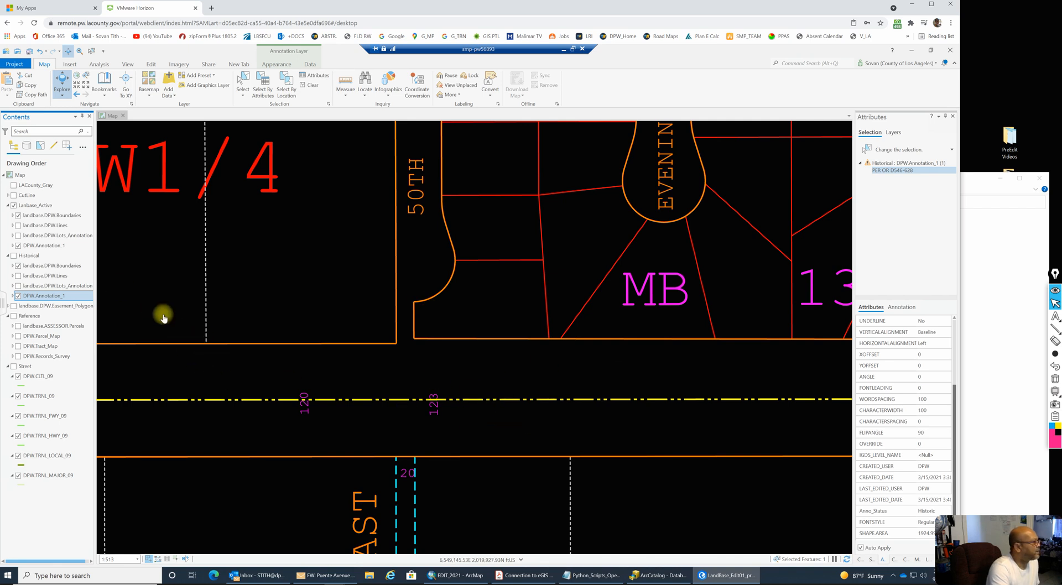
pyautogui.click(435, 333)
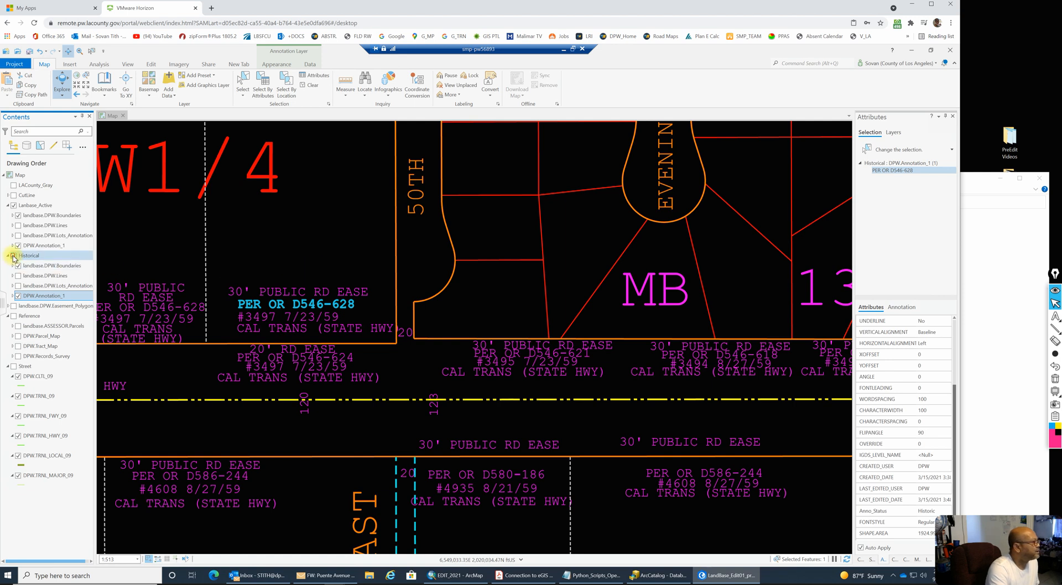
pyautogui.click(14, 255)
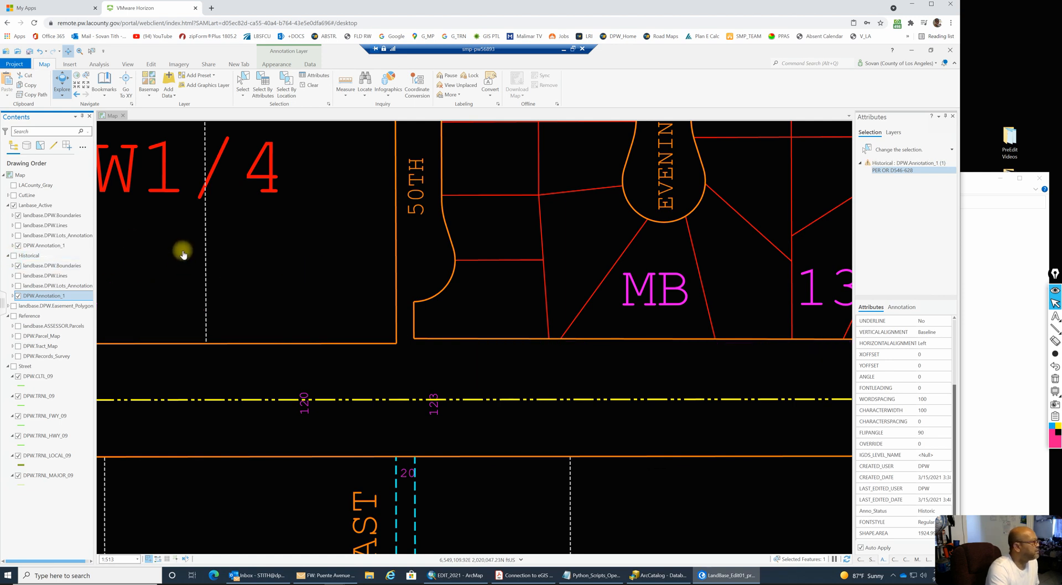
pyautogui.scroll(-3, 385, 317)
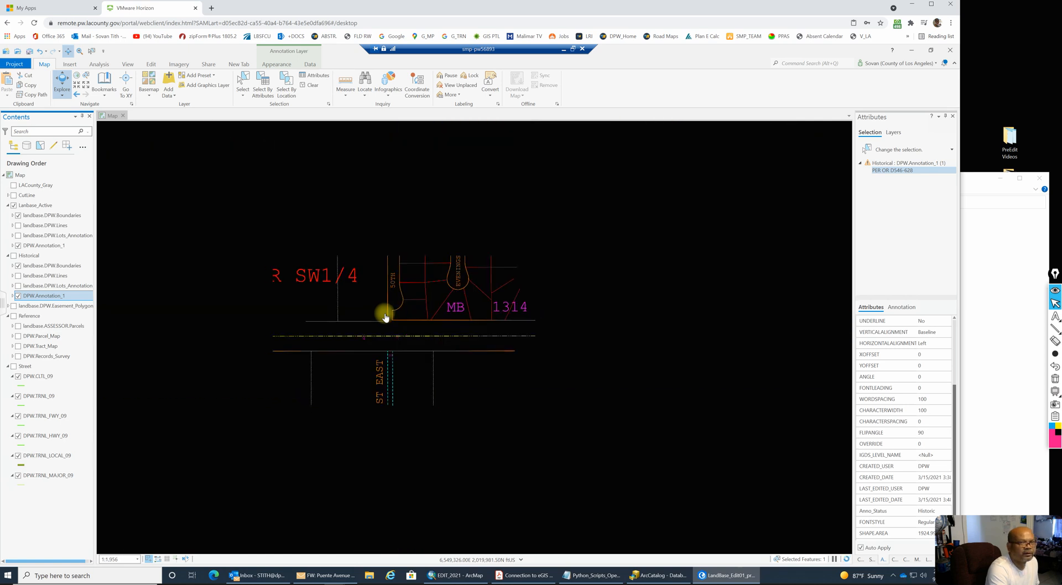